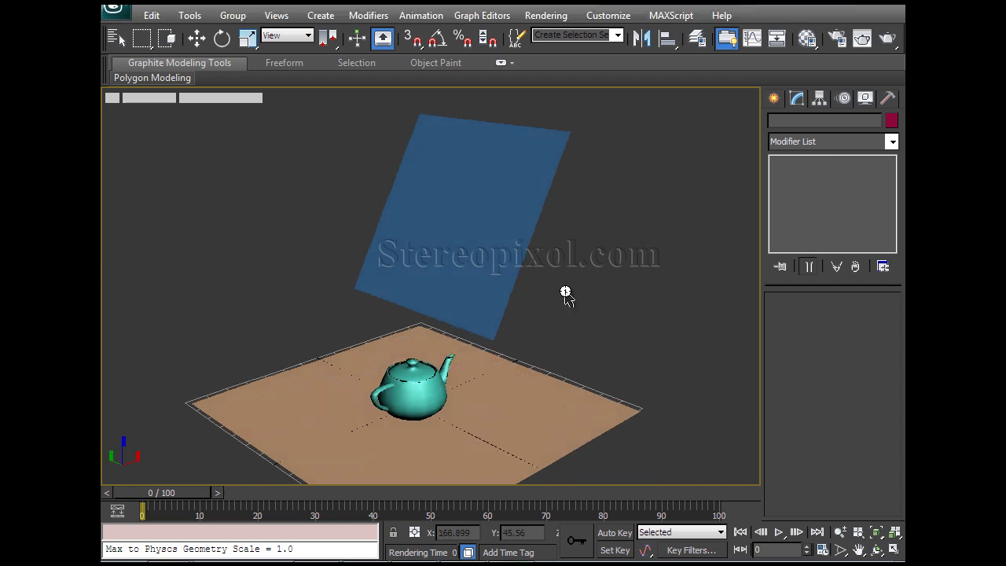
Step: Select the tilted blue plane above the teapot and apply the Cloth modifier to it
{"action": "middle_click_drag", "start_coordinate": [566, 291], "coordinate": [556, 375], "text": "alt"}
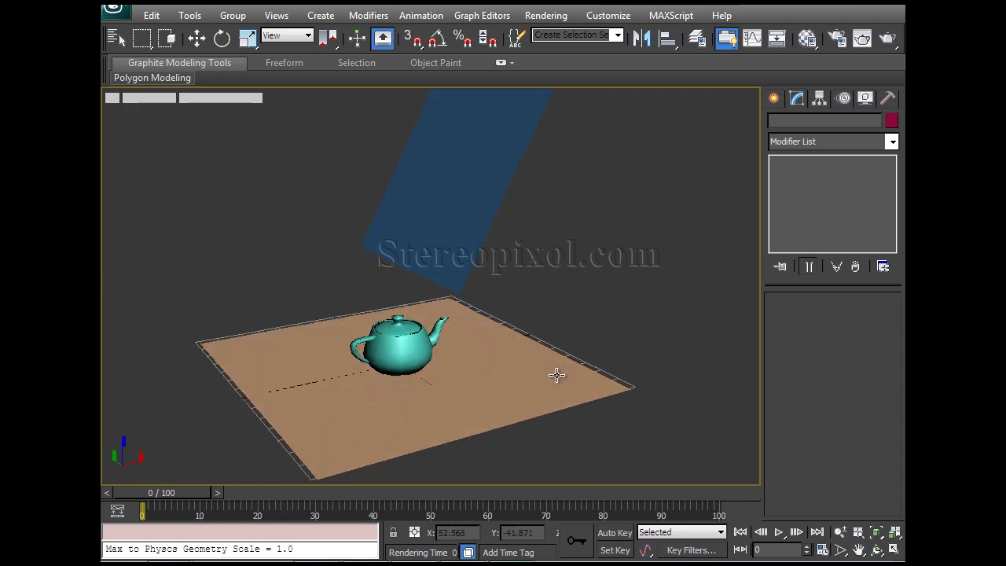
{"action": "left_click", "coordinate": [540, 369]}
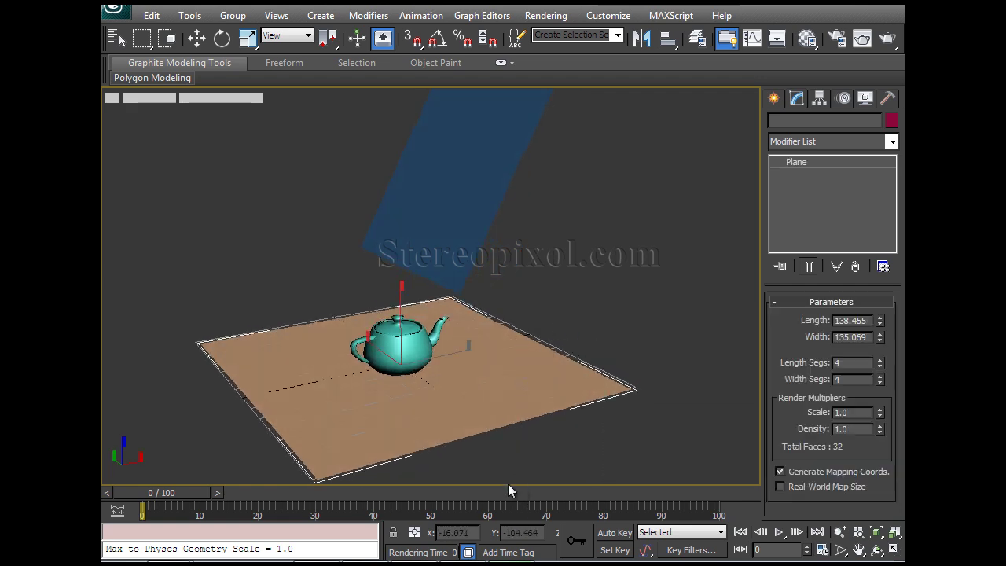
{"action": "left_click", "coordinate": [413, 363]}
{"action": "left_click", "coordinate": [479, 199]}
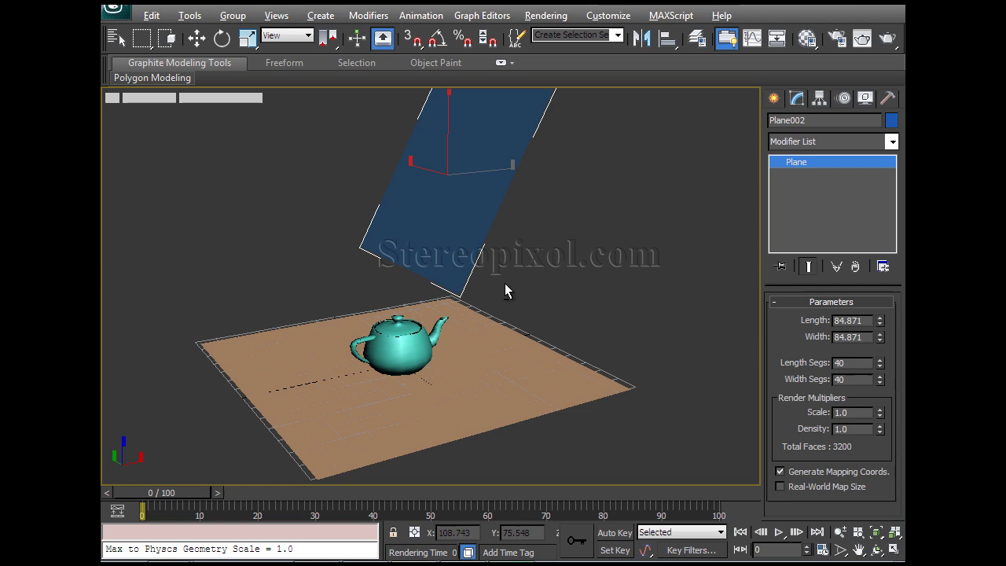
{"action": "middle_click_drag", "start_coordinate": [505, 284], "coordinate": [565, 319], "text": "alt"}
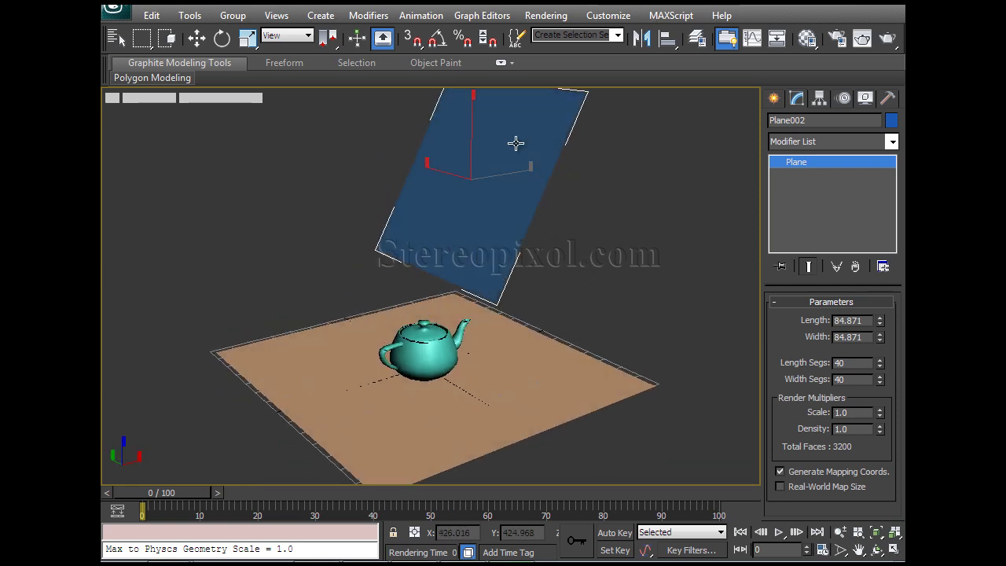
{"action": "middle_click_drag", "start_coordinate": [487, 216], "coordinate": [455, 372], "text": "alt"}
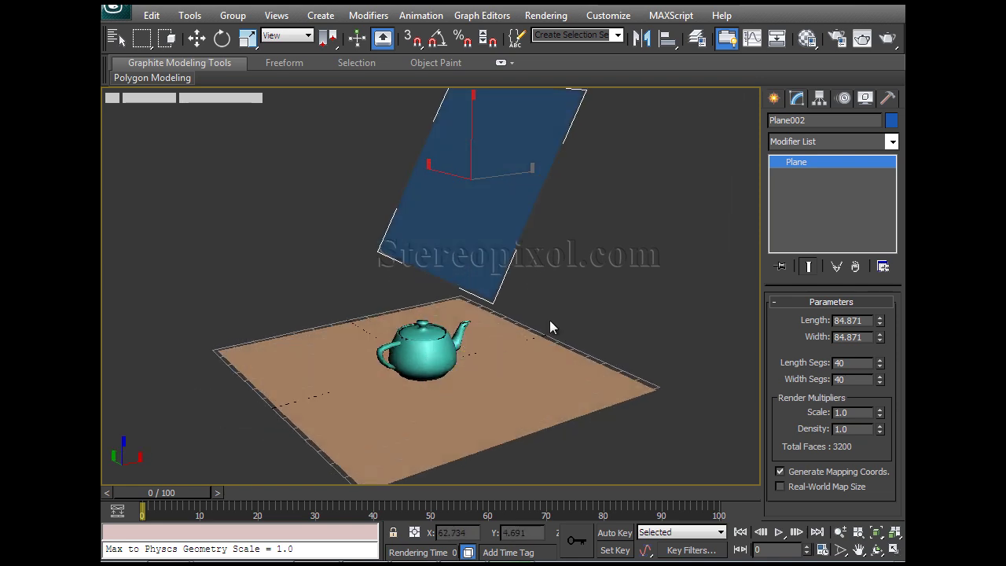
{"action": "mouse_move", "coordinate": [565, 258]}
{"action": "middle_mouse_down", "text": "alt"}
{"action": "mouse_move", "coordinate": [562, 240]}
{"action": "mouse_move", "coordinate": [557, 263]}
{"action": "middle_mouse_up", "text": "alt"}
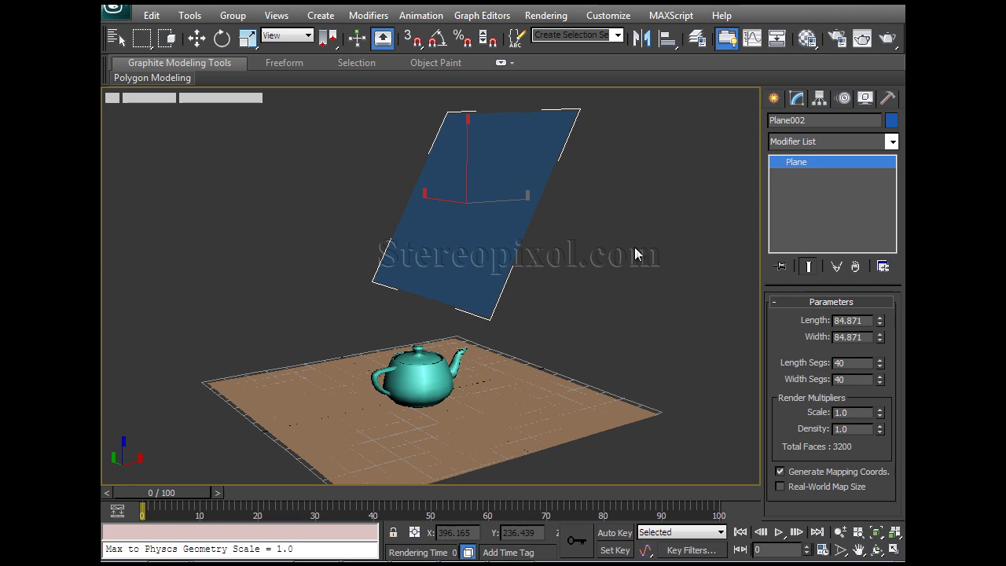
{"action": "left_click", "coordinate": [812, 143]}
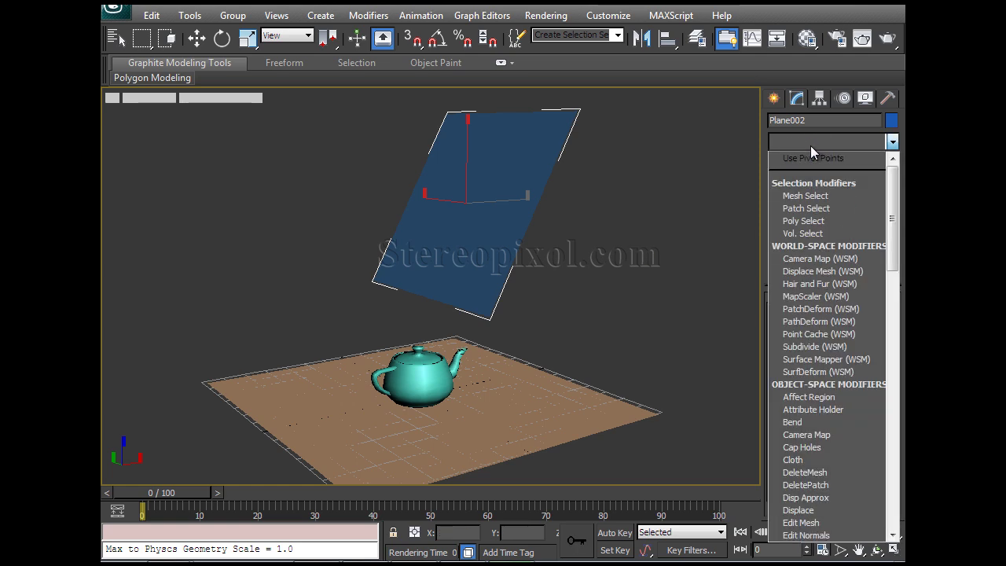
{"action": "left_click", "coordinate": [794, 460]}
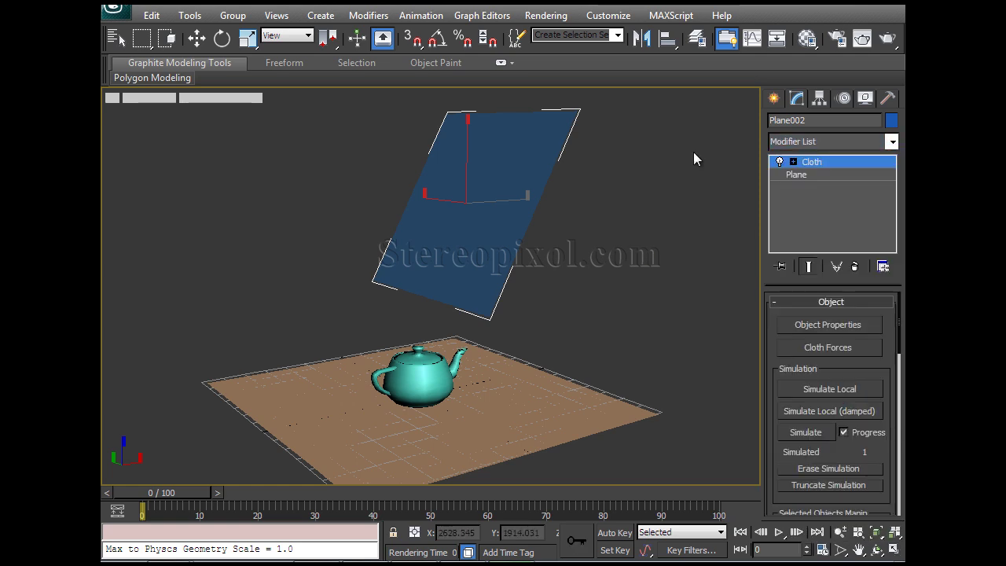
Step: Define Plane002 as a Cloth object in the cloth simulation's object properties and accept the settings
{"action": "middle_click_drag", "start_coordinate": [595, 259], "coordinate": [587, 324], "text": "alt"}
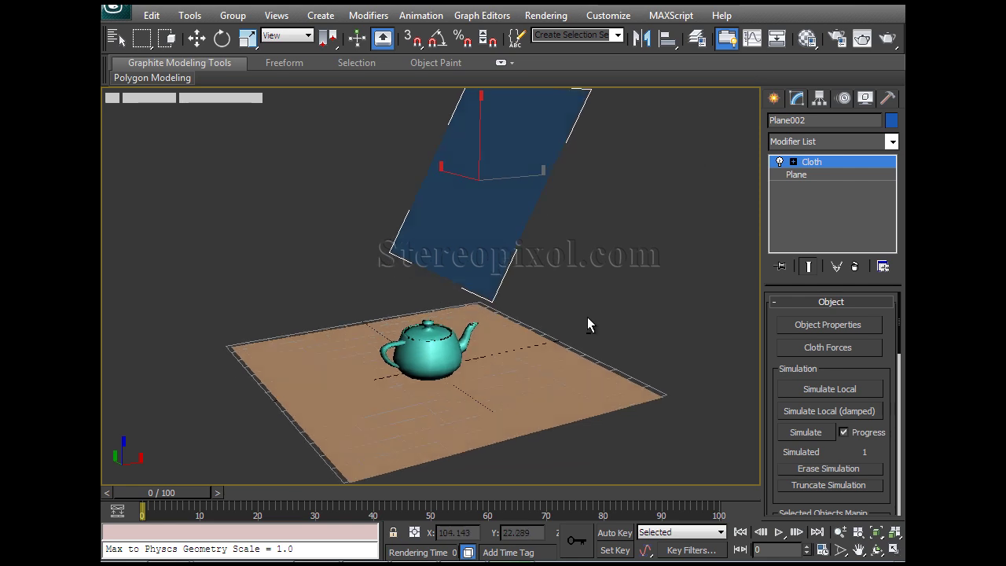
{"action": "left_click", "coordinate": [819, 325]}
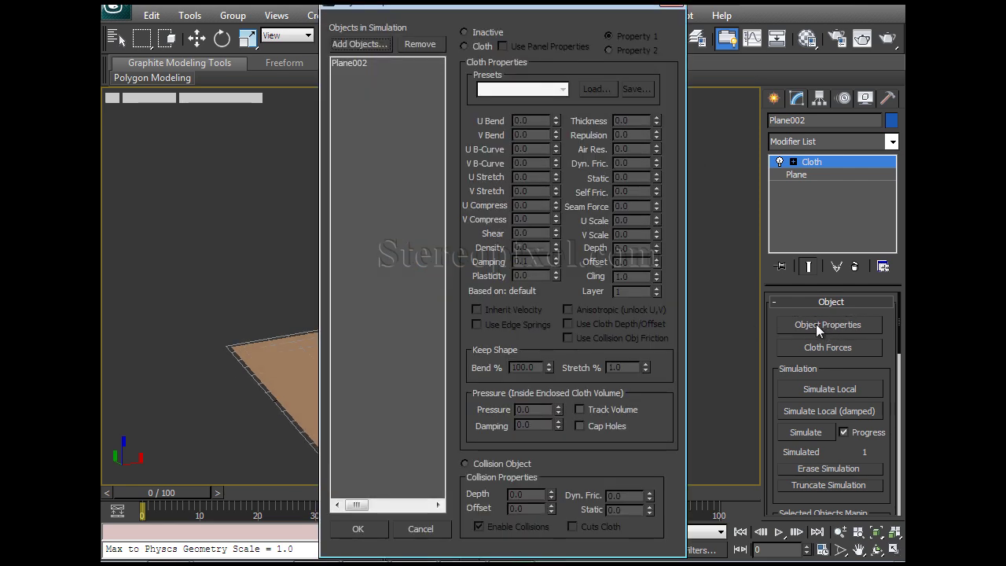
{"action": "left_click", "coordinate": [353, 65]}
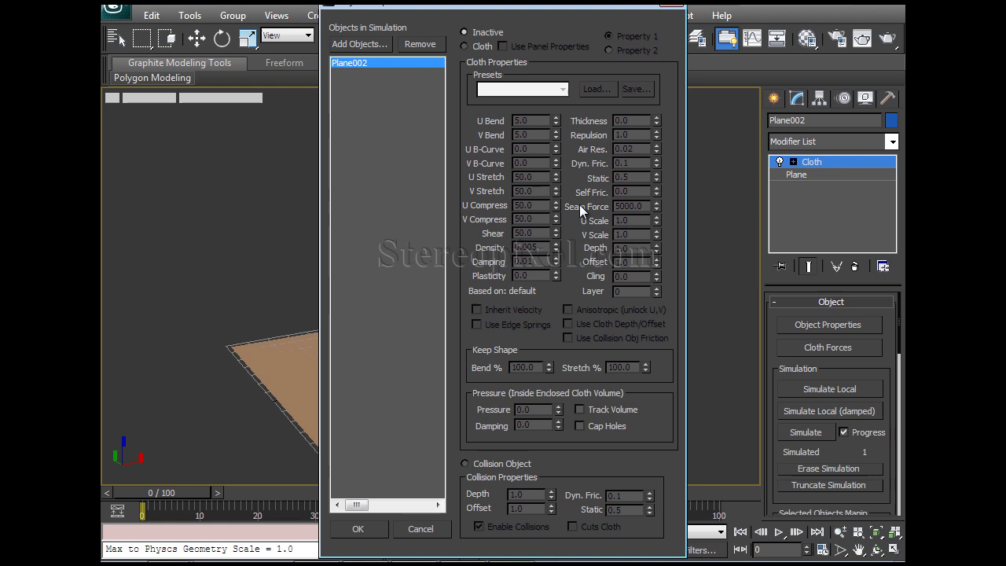
{"action": "left_click", "coordinate": [482, 45]}
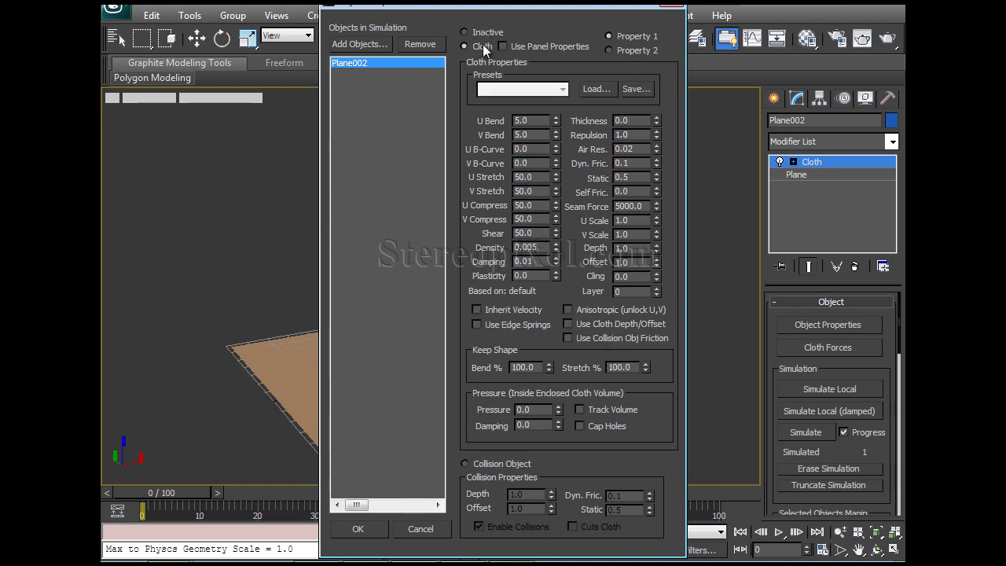
{"action": "left_click", "coordinate": [468, 466]}
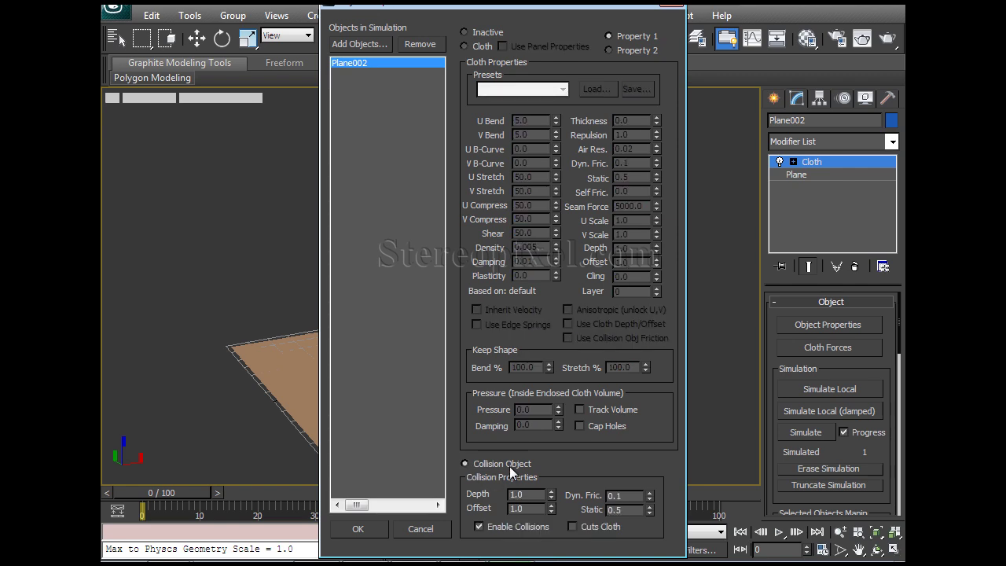
{"action": "mouse_move", "coordinate": [425, 7]}
{"action": "left_mouse_down"}
{"action": "mouse_move", "coordinate": [652, 19]}
{"action": "mouse_move", "coordinate": [398, 6]}
{"action": "mouse_move", "coordinate": [426, 6]}
{"action": "left_mouse_up"}
{"action": "left_click", "coordinate": [475, 45]}
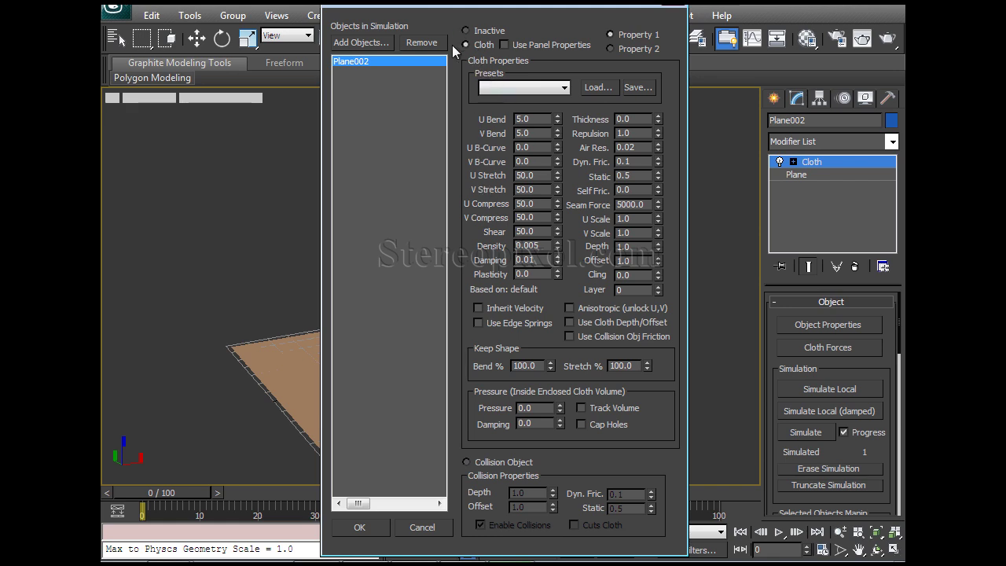
{"action": "left_click", "coordinate": [358, 527]}
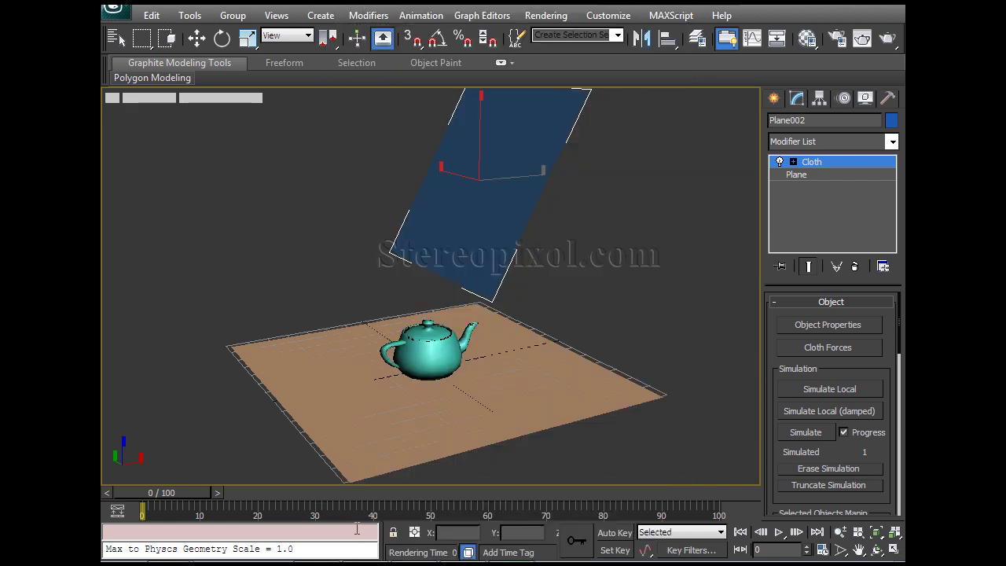
{"action": "left_click", "coordinate": [811, 325]}
{"action": "left_click_drag", "start_coordinate": [445, 4], "coordinate": [455, 5]}
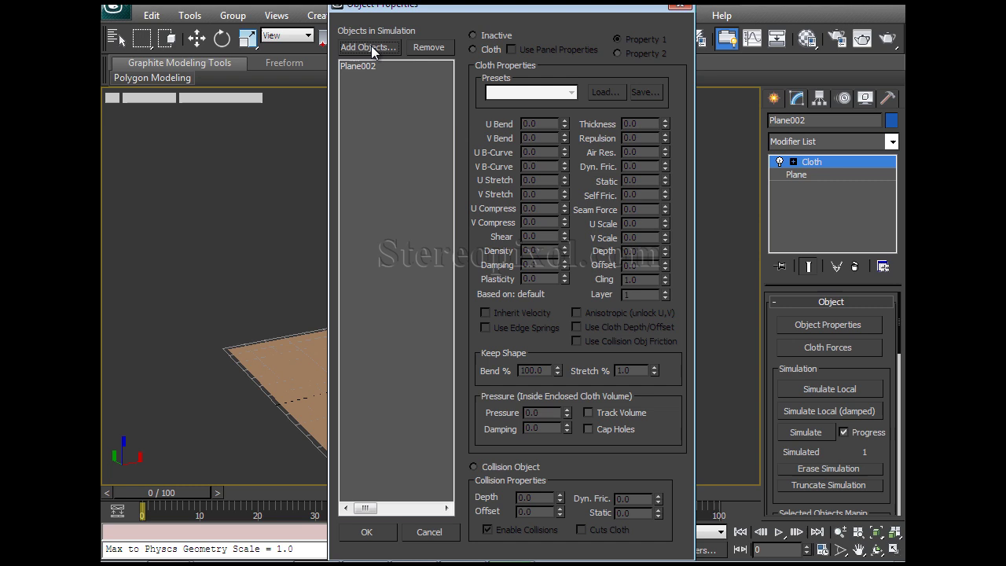
{"action": "left_click", "coordinate": [674, 10]}
{"action": "left_click_drag", "start_coordinate": [588, 299], "coordinate": [428, 415]}
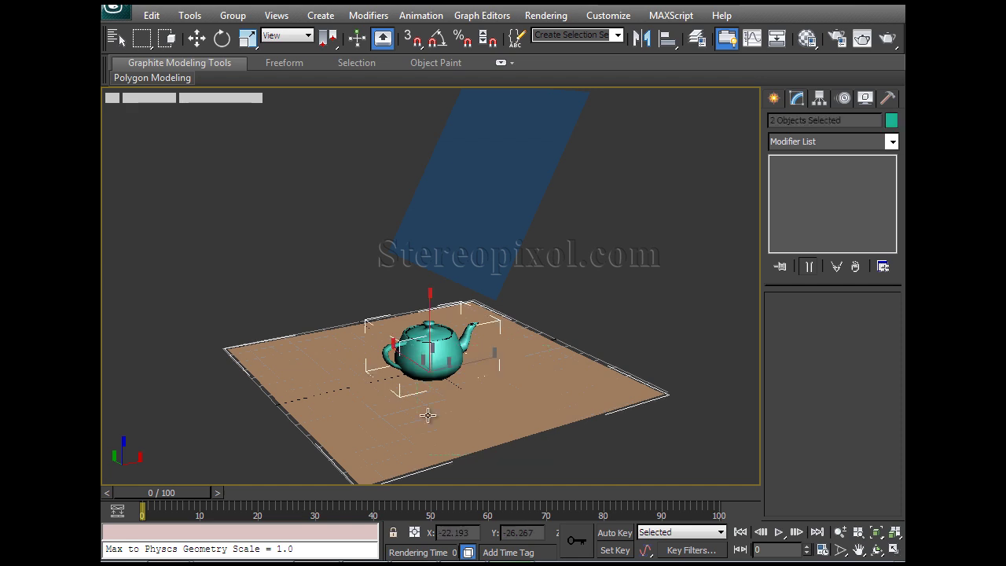
{"action": "left_click", "coordinate": [814, 142]}
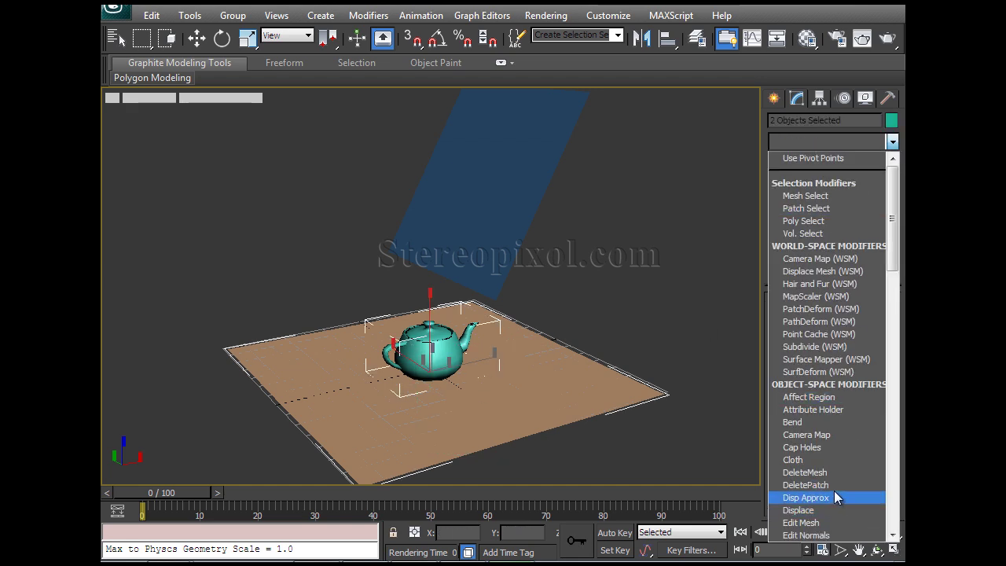
{"action": "left_click", "coordinate": [816, 462]}
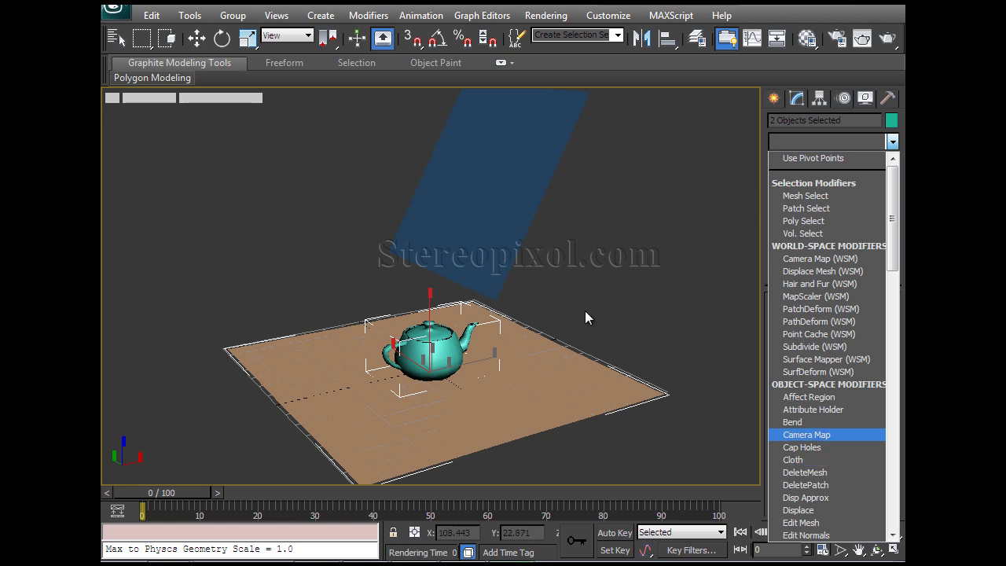
{"action": "left_click", "coordinate": [522, 203]}
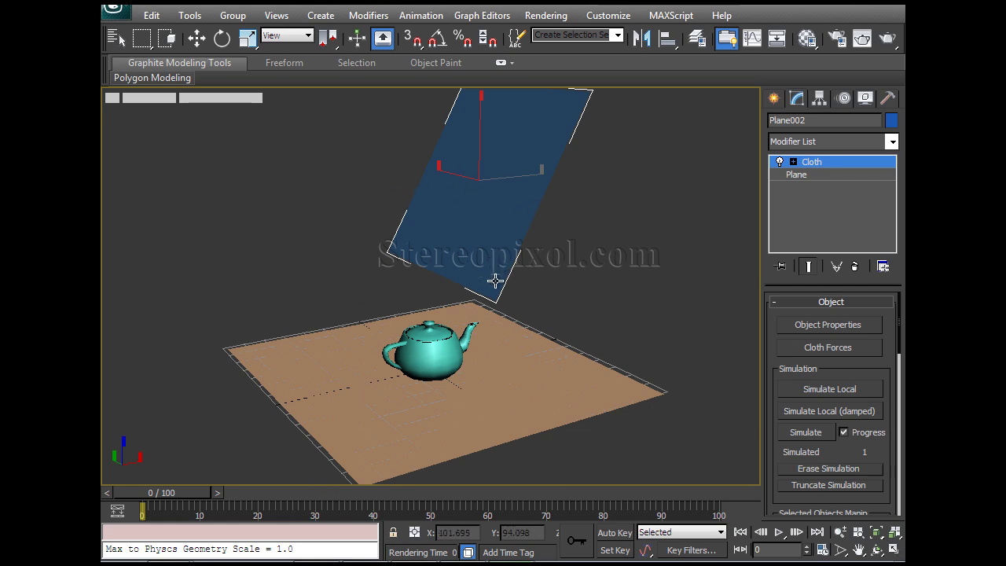
Step: Add Plane001 and Teapot001 to the cloth simulation and define both as collision objects
{"action": "left_click", "coordinate": [815, 324]}
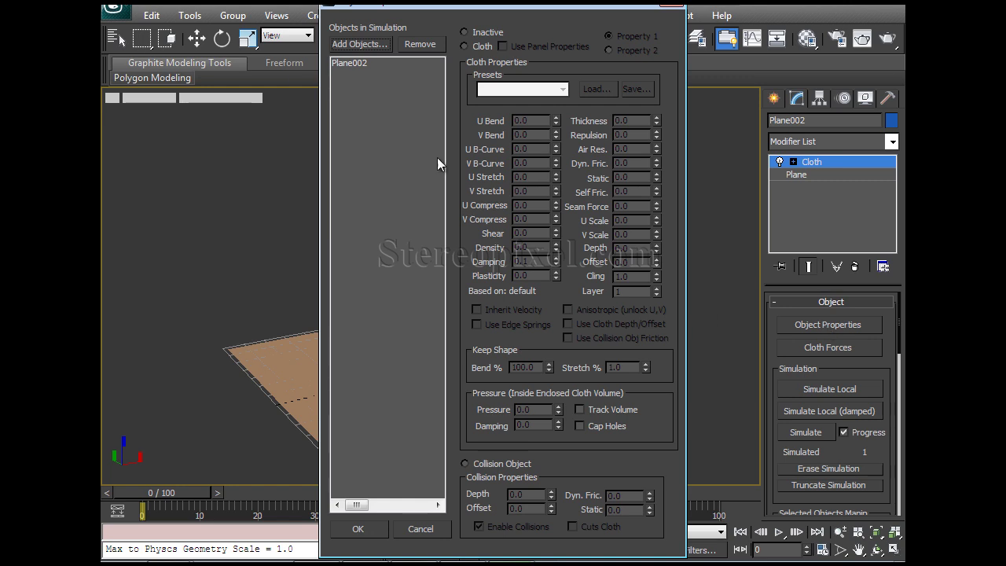
{"action": "left_click", "coordinate": [357, 44]}
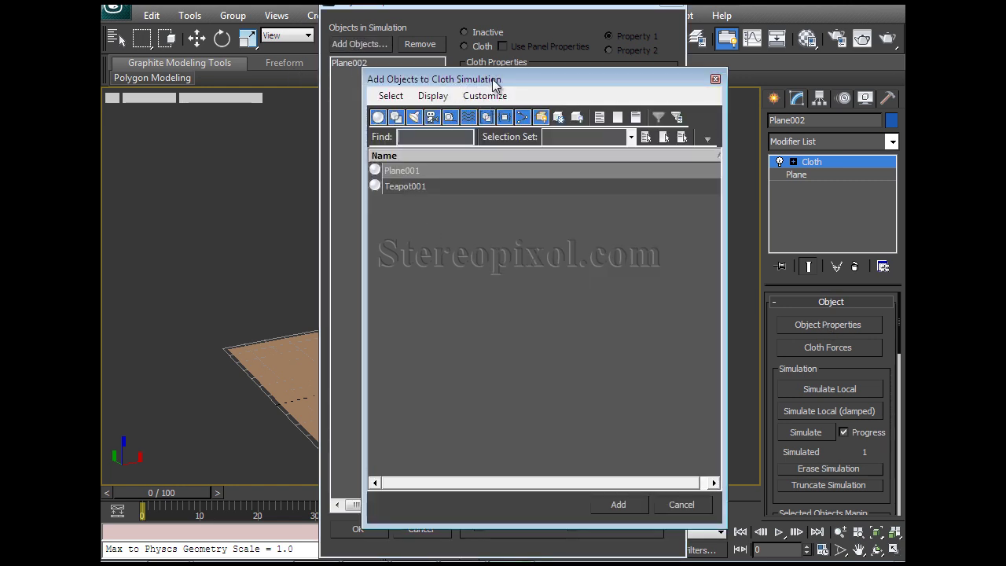
{"action": "left_click_drag", "start_coordinate": [492, 78], "coordinate": [511, 75]}
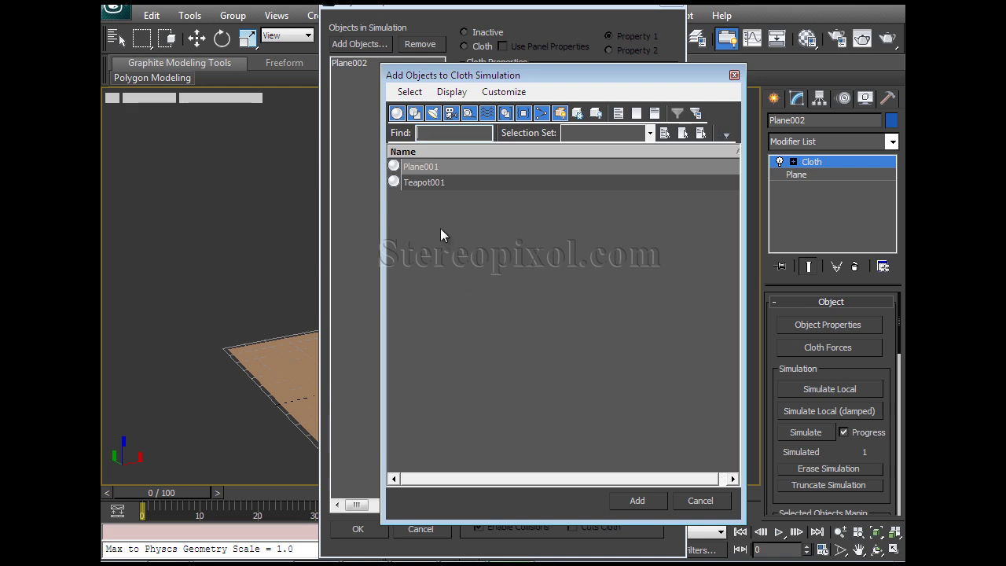
{"action": "left_click", "coordinate": [424, 167]}
{"action": "left_click", "coordinate": [448, 183]}
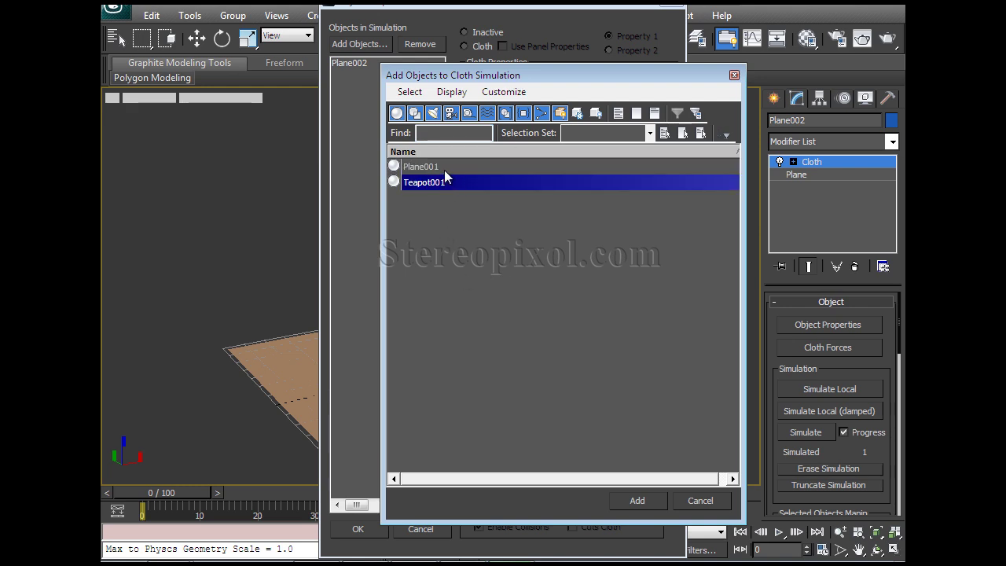
{"action": "left_click", "coordinate": [445, 166], "text": "ctrl"}
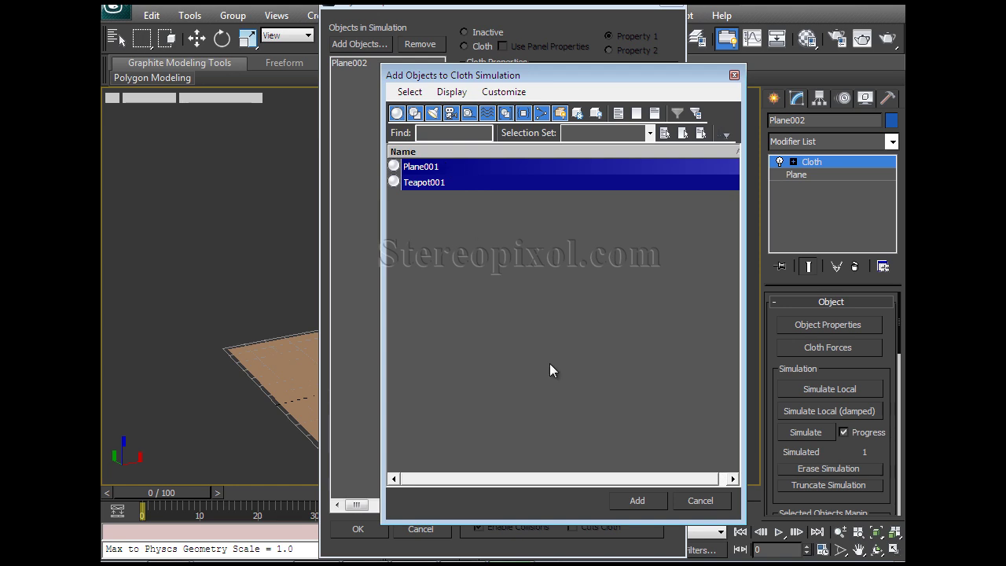
{"action": "left_click", "coordinate": [626, 508]}
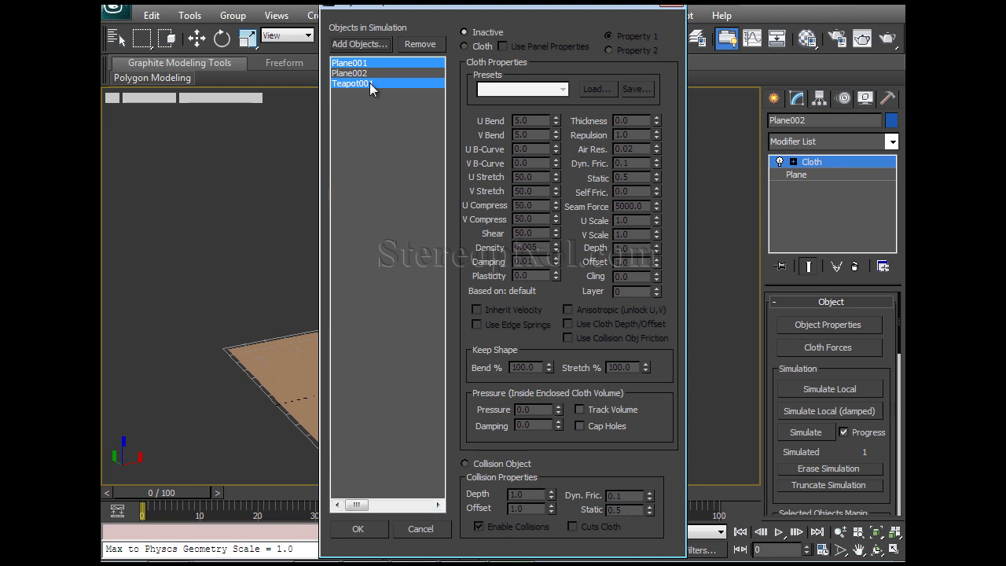
{"action": "left_click", "coordinate": [464, 464]}
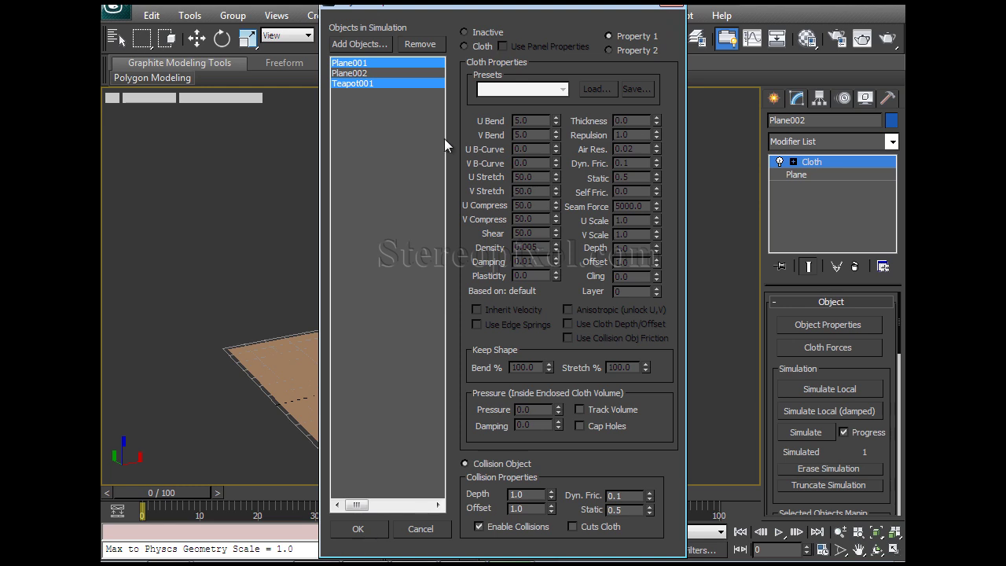
{"action": "left_click", "coordinate": [358, 532]}
Step: Run the full cloth simulation through frame 100 and dismiss its progress window once it completes
{"action": "middle_click_drag", "start_coordinate": [405, 248], "coordinate": [515, 339]}
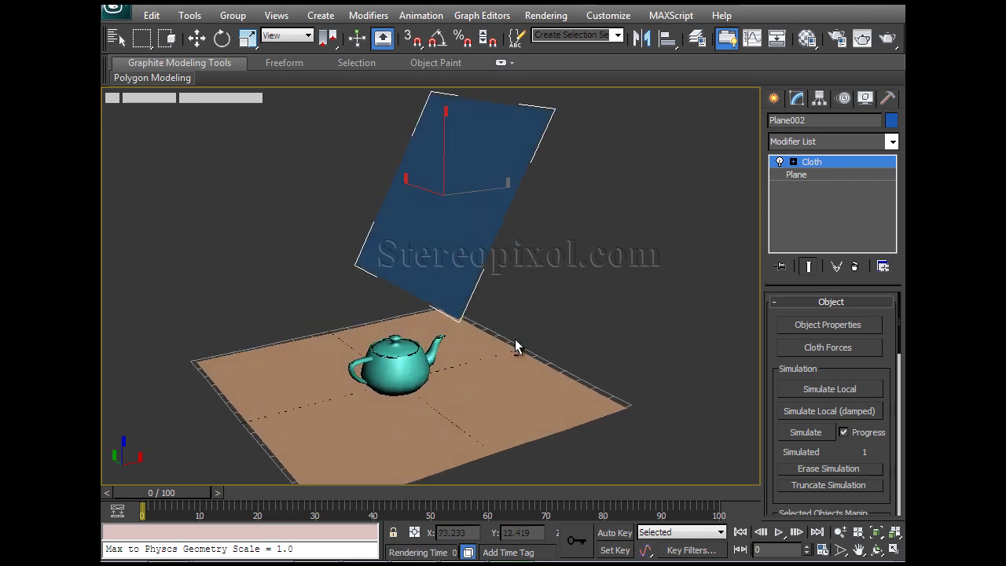
{"action": "scroll", "coordinate": [808, 371], "scroll_direction": "down", "scroll_amount": 2}
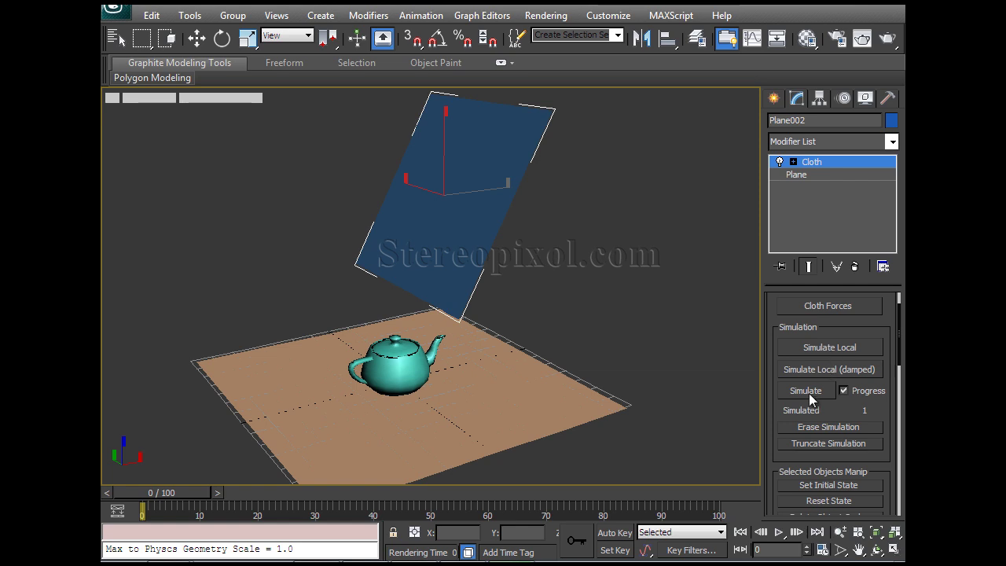
{"action": "left_click", "coordinate": [810, 393]}
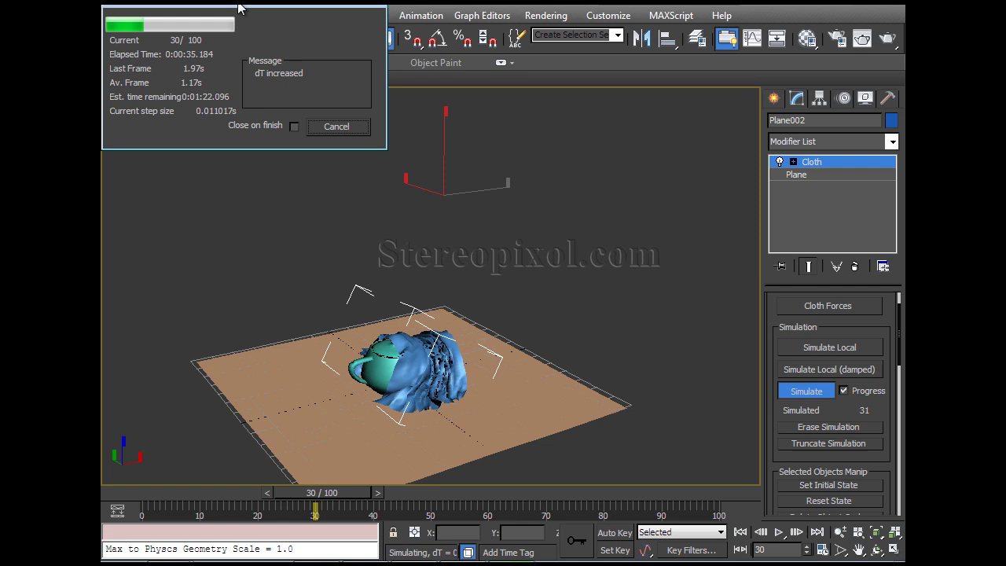
{"action": "left_click_drag", "start_coordinate": [247, 10], "coordinate": [308, 91]}
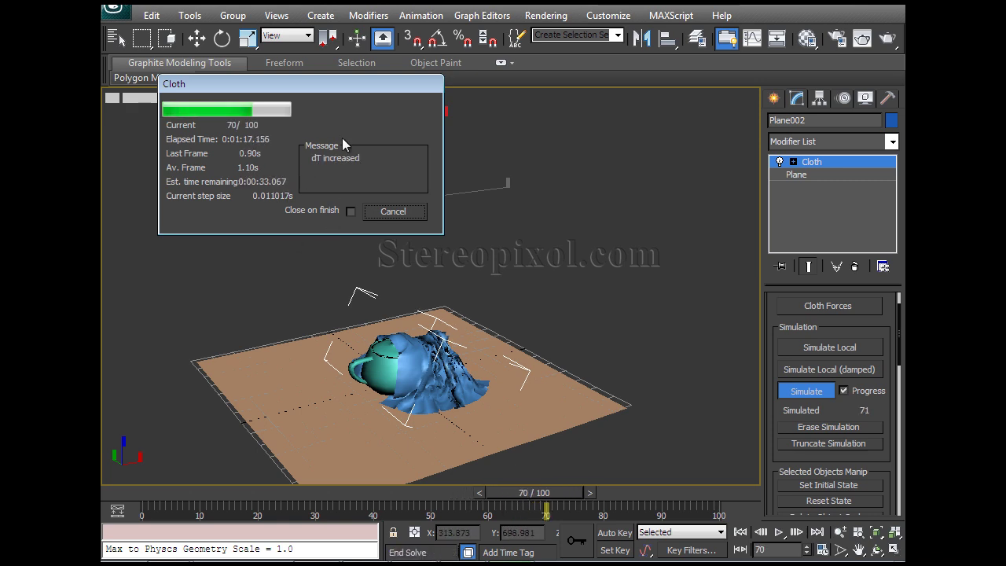
{"action": "left_click_drag", "start_coordinate": [343, 82], "coordinate": [362, 104]}
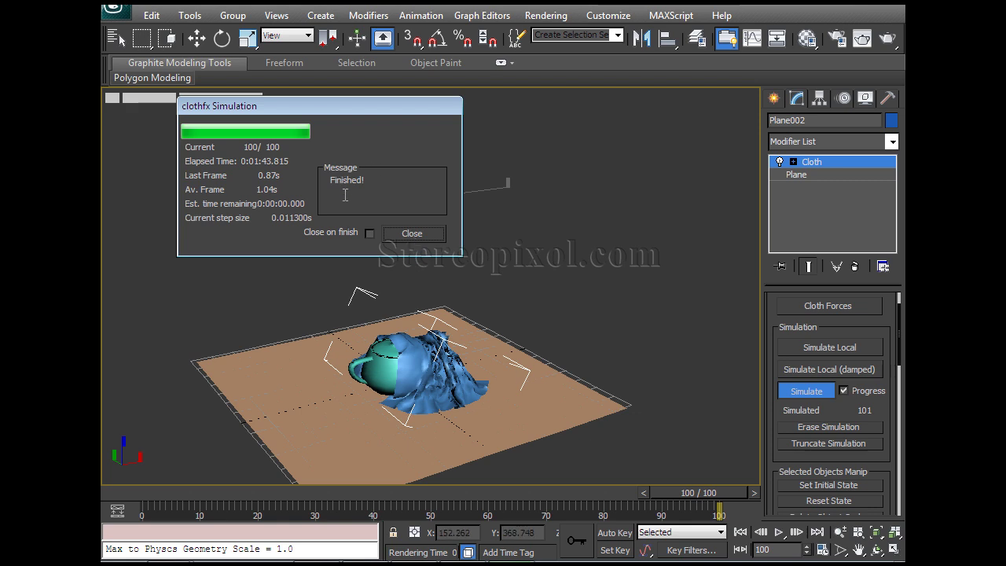
{"action": "left_click", "coordinate": [422, 235]}
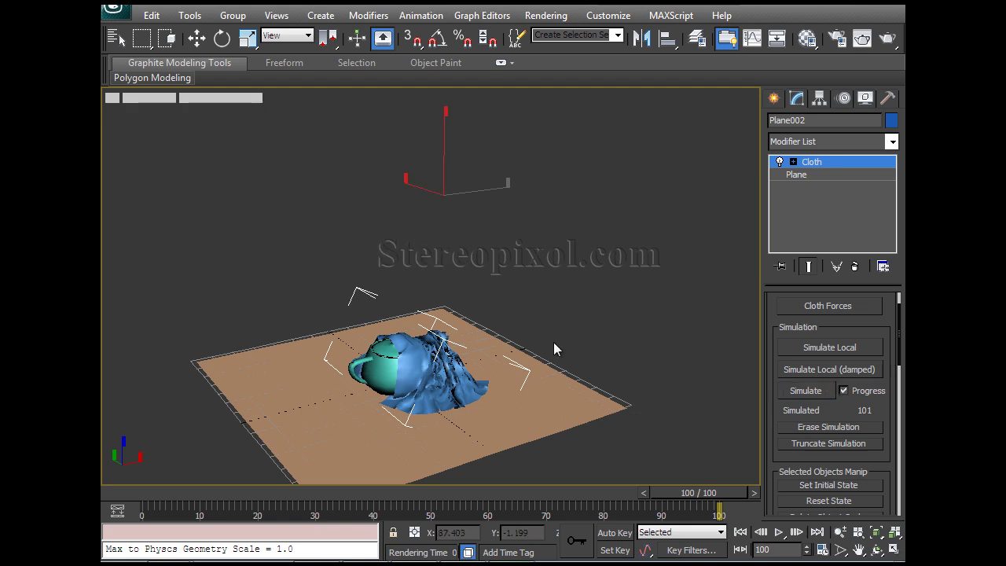
Step: Examine the cloth draped over the teapot up close, along with the Cloth modifier's simulation parameters
{"action": "middle_click_drag", "start_coordinate": [515, 380], "coordinate": [442, 386], "text": "alt"}
{"action": "scroll", "coordinate": [506, 411], "scroll_direction": "up", "scroll_amount": 10}
{"action": "scroll", "coordinate": [465, 333], "scroll_direction": "down", "scroll_amount": 10}
{"action": "scroll", "coordinate": [774, 424], "scroll_direction": "down", "scroll_amount": 10}
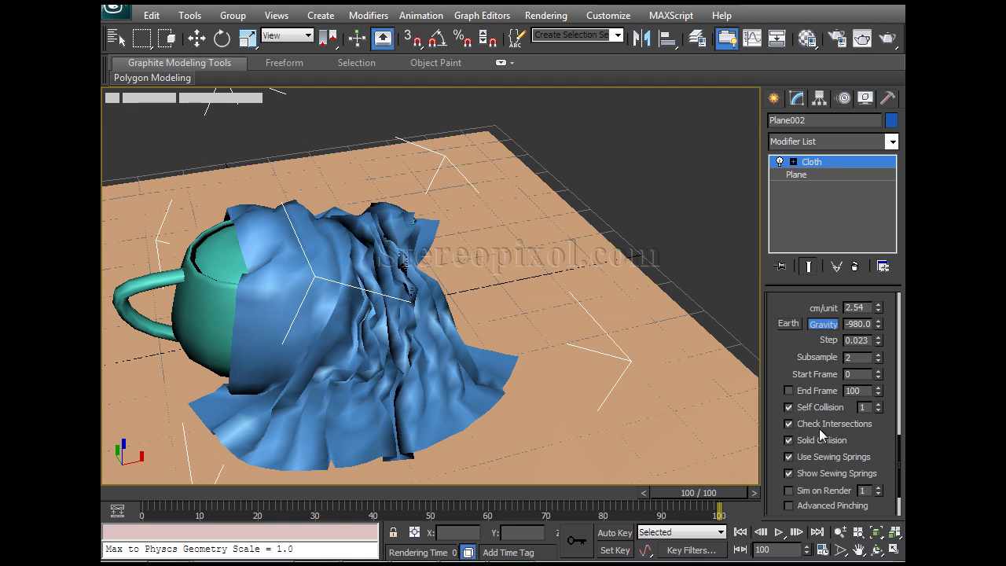
{"action": "middle_click_drag", "start_coordinate": [412, 339], "coordinate": [425, 294]}
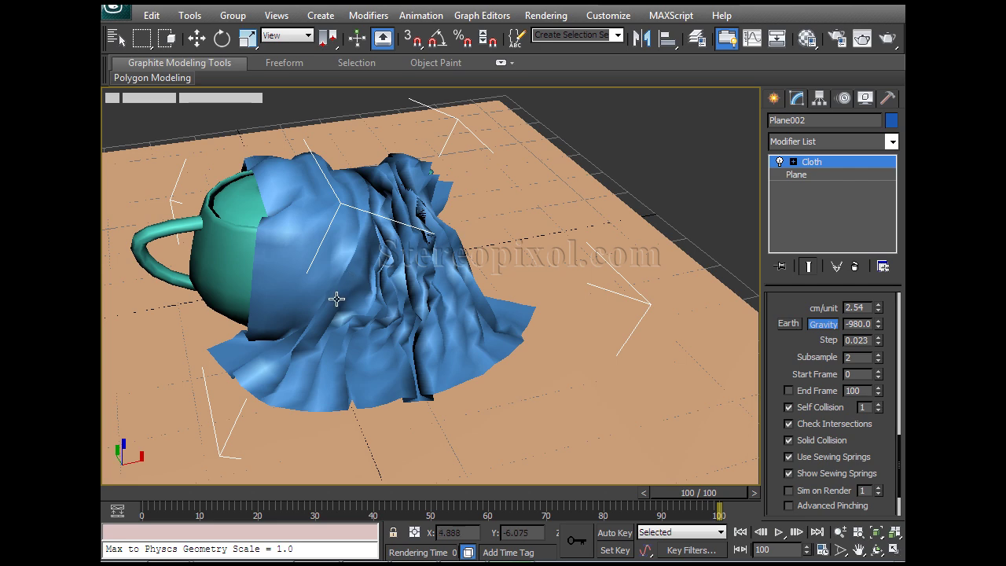
Step: Render a close-up of the cloth's lower edge and folds lying on the floor, and close the rendered image
{"action": "middle_click_drag", "start_coordinate": [323, 300], "coordinate": [516, 339], "text": "alt"}
{"action": "scroll", "coordinate": [332, 355], "scroll_direction": "up", "scroll_amount": 5}
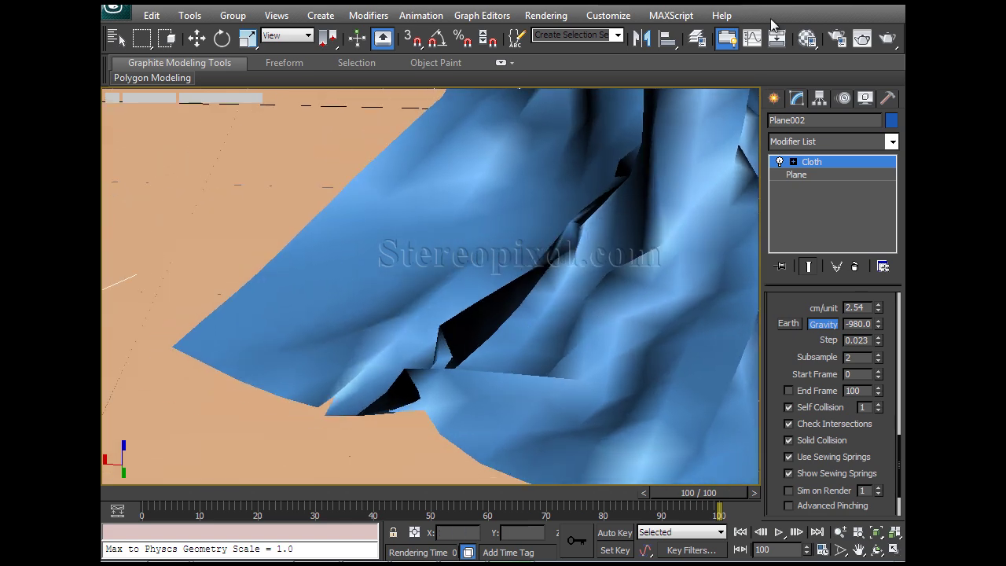
{"action": "left_click", "coordinate": [862, 38]}
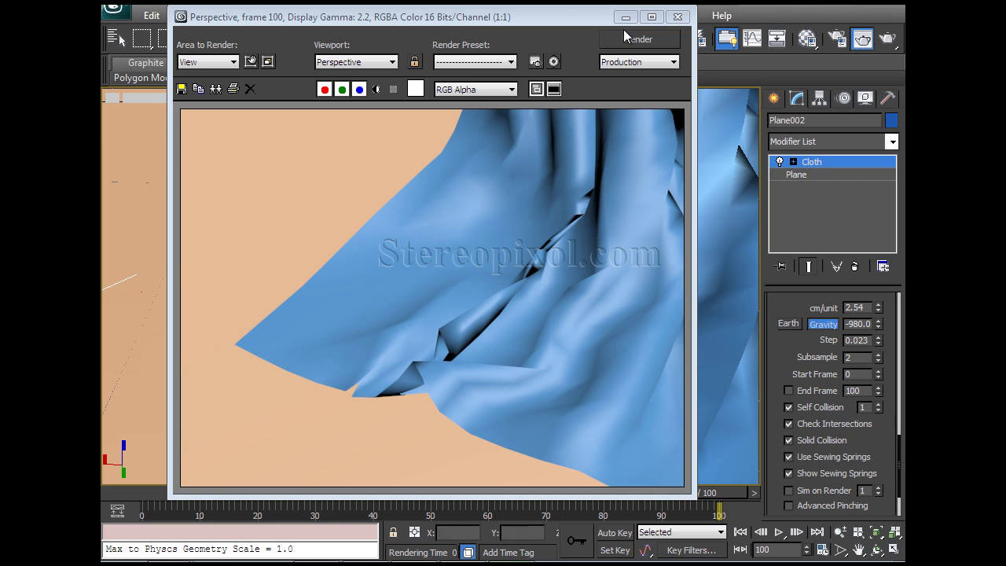
{"action": "left_click", "coordinate": [677, 17]}
Step: Render a close-up of the cloth folds beside the teapot's body and dismiss the rendered frame
{"action": "middle_click_drag", "start_coordinate": [633, 233], "coordinate": [449, 272], "text": "alt"}
{"action": "scroll", "coordinate": [449, 275], "scroll_direction": "up", "scroll_amount": 6}
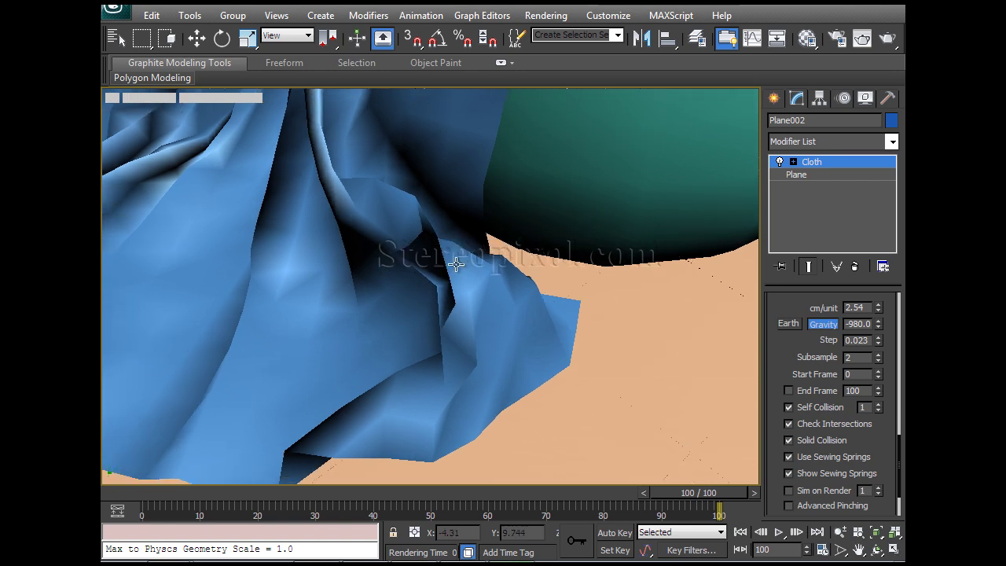
{"action": "left_click", "coordinate": [888, 39]}
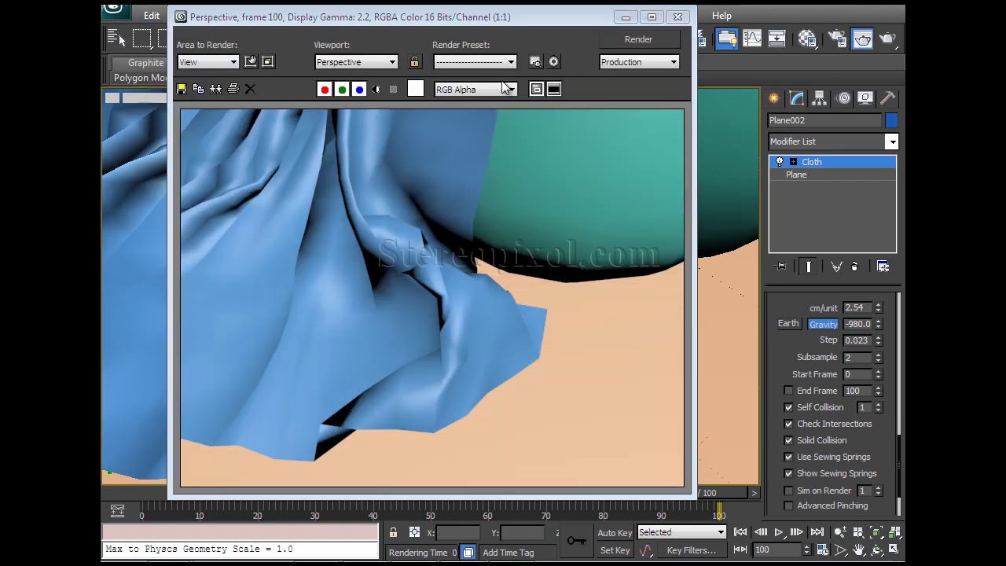
{"action": "left_click", "coordinate": [676, 16]}
Step: Play the simulated cloth animation from frame 0 with the whole teapot in view and return to the first frame
{"action": "middle_click_drag", "start_coordinate": [548, 213], "coordinate": [573, 344], "text": "alt"}
{"action": "scroll", "coordinate": [490, 314], "scroll_direction": "down", "scroll_amount": 5}
{"action": "scroll", "coordinate": [573, 358], "scroll_direction": "down", "scroll_amount": 3}
{"action": "left_click", "coordinate": [740, 532]}
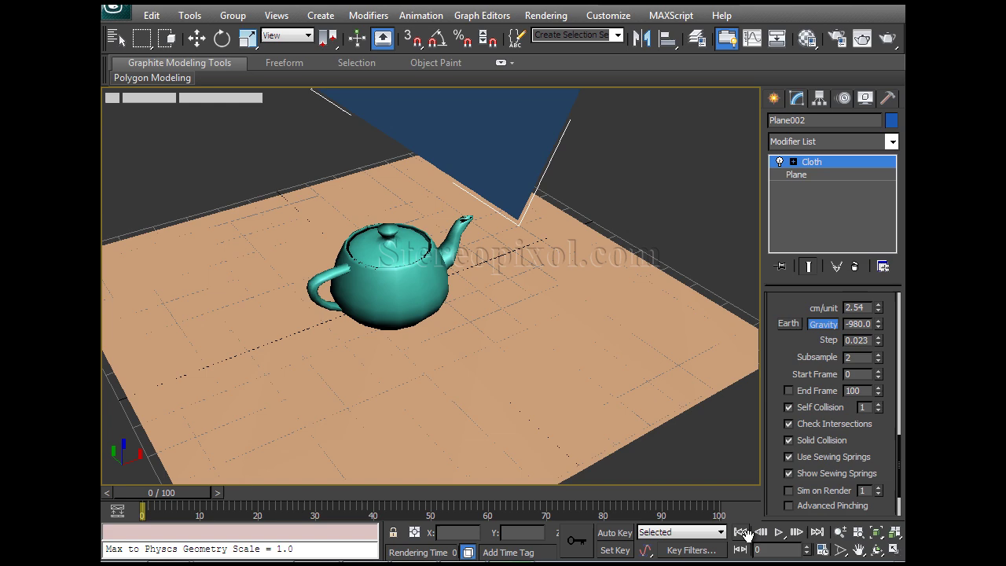
{"action": "left_click", "coordinate": [779, 532]}
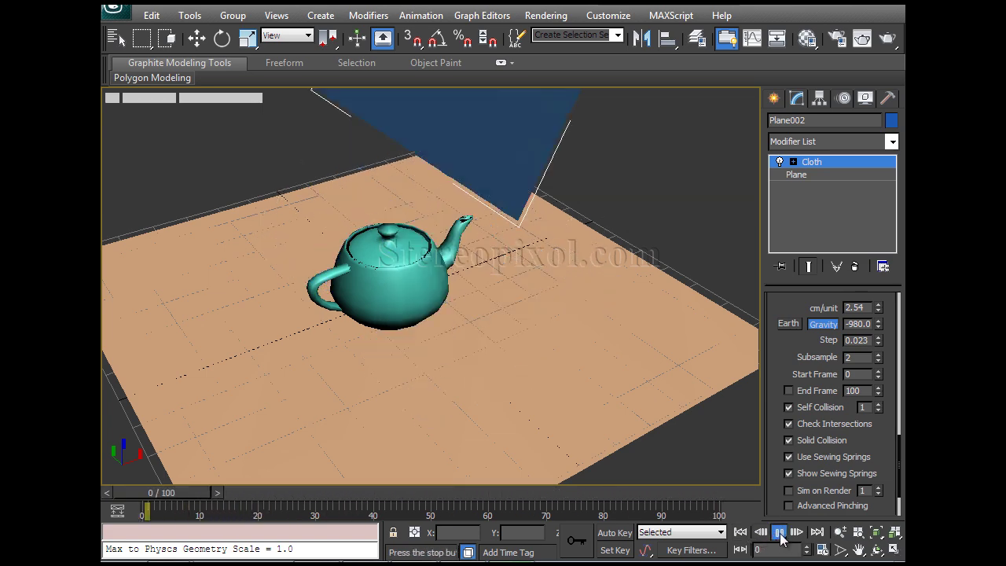
{"action": "left_click", "coordinate": [737, 532]}
Step: Erase the existing cloth simulation of Plane002 at frame 0
{"action": "middle_click_drag", "start_coordinate": [644, 401], "coordinate": [605, 377], "text": "alt"}
{"action": "scroll", "coordinate": [788, 421], "scroll_direction": "up", "scroll_amount": 5}
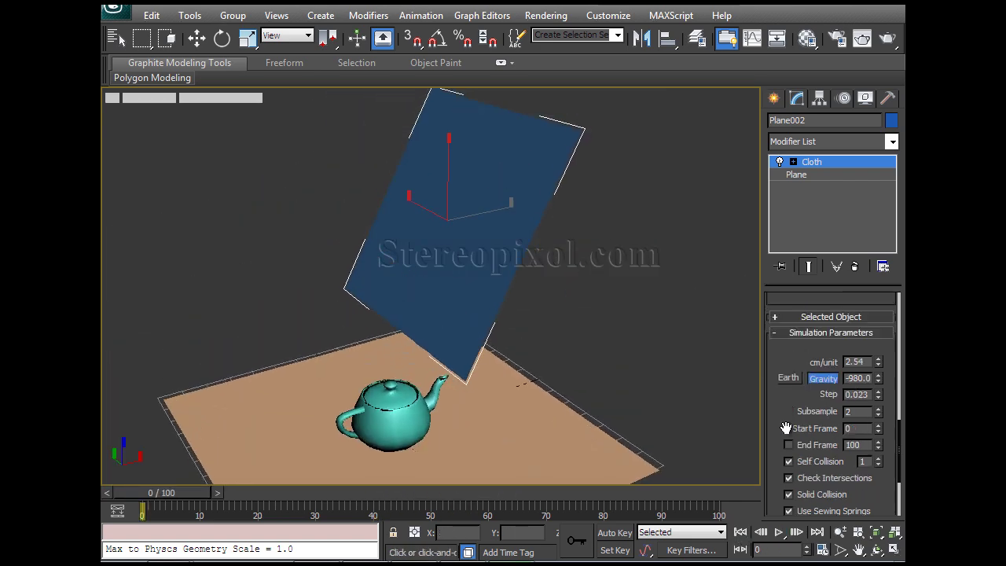
{"action": "scroll", "coordinate": [786, 413], "scroll_direction": "up", "scroll_amount": 8}
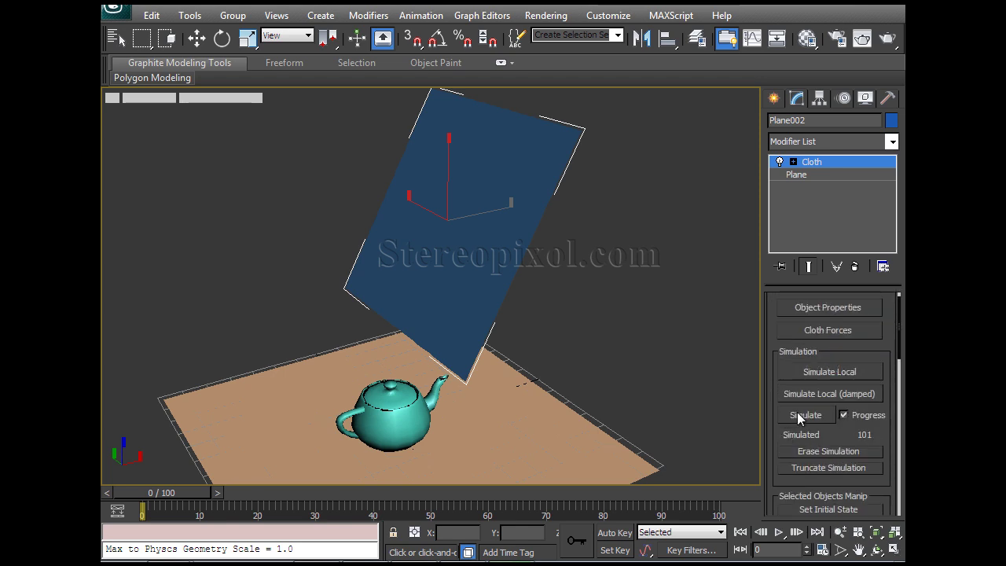
{"action": "left_click", "coordinate": [836, 451]}
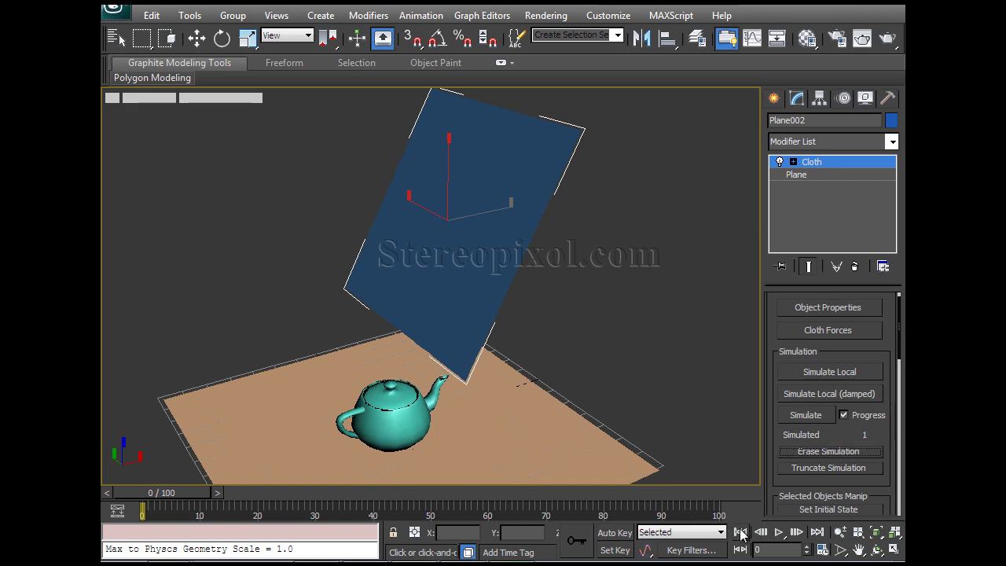
Step: Open the cloth simulation's object properties for Plane002 and position the dialog clear of the teapot
{"action": "scroll", "coordinate": [801, 362], "scroll_direction": "up", "scroll_amount": 1}
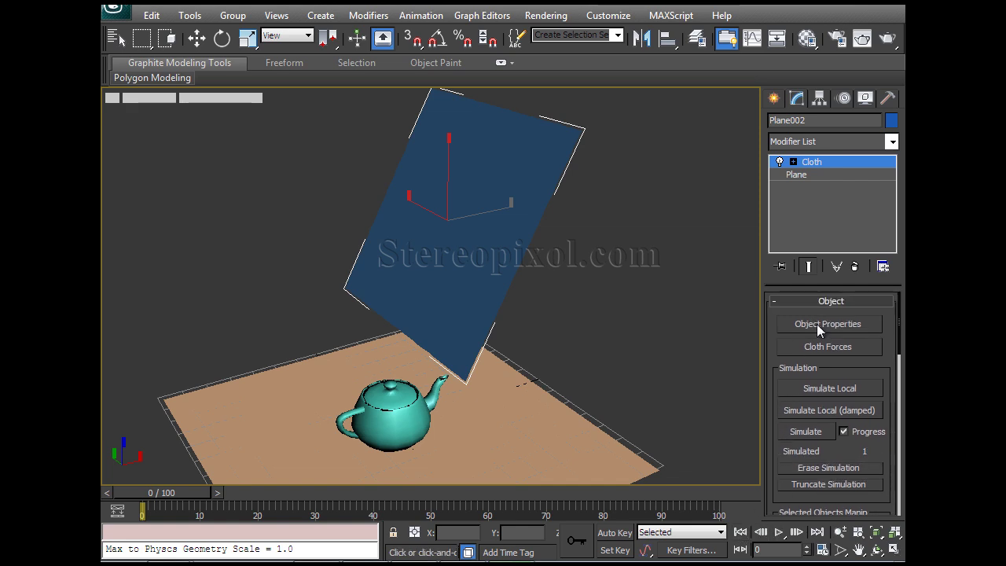
{"action": "left_click", "coordinate": [816, 324]}
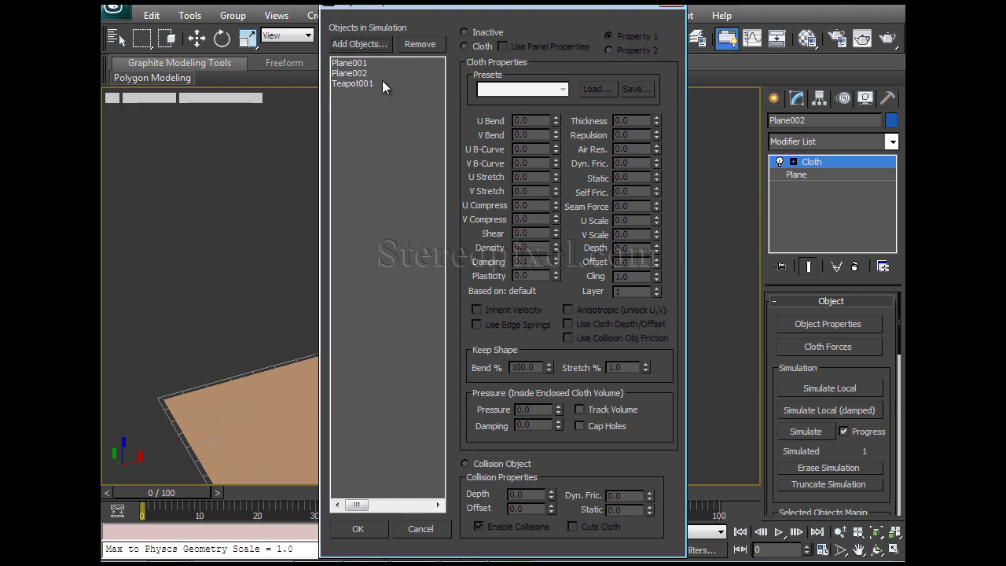
{"action": "left_click", "coordinate": [346, 75]}
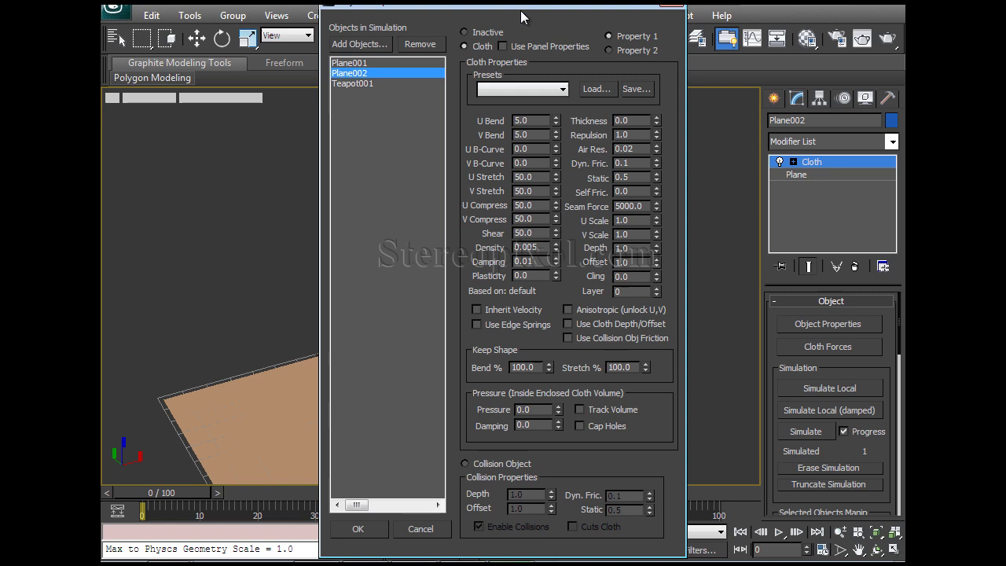
{"action": "left_click_drag", "start_coordinate": [520, 17], "coordinate": [659, 28]}
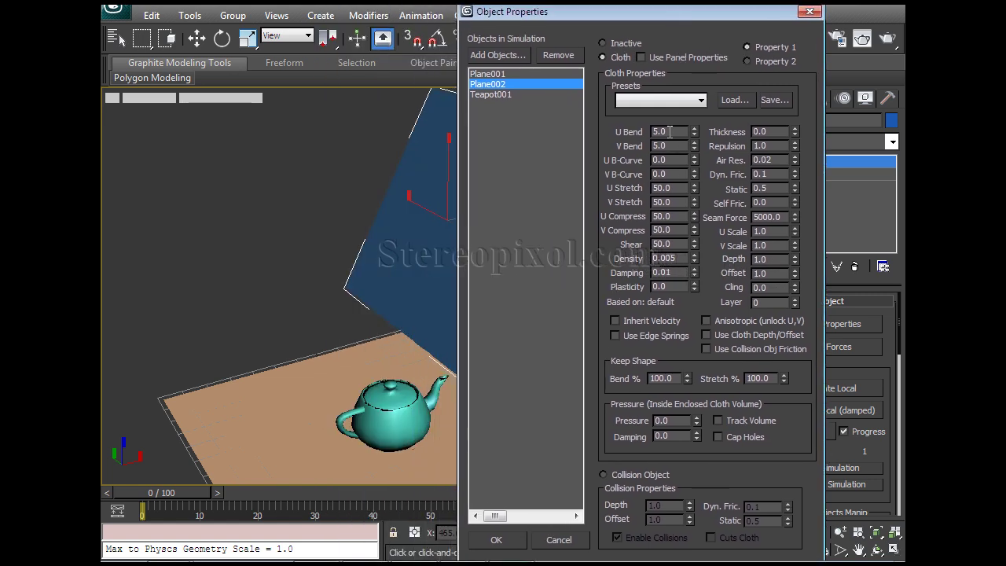
Step: Try the Burlap, Silk and Cotton fabric presets on Plane002 and compare their cloth property values
{"action": "left_click", "coordinate": [682, 99]}
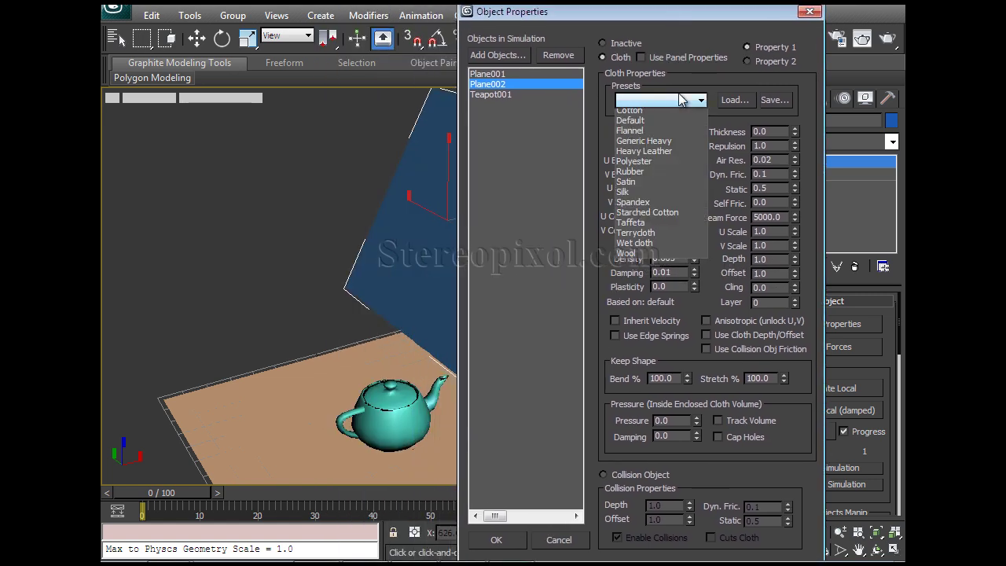
{"action": "left_click", "coordinate": [675, 116]}
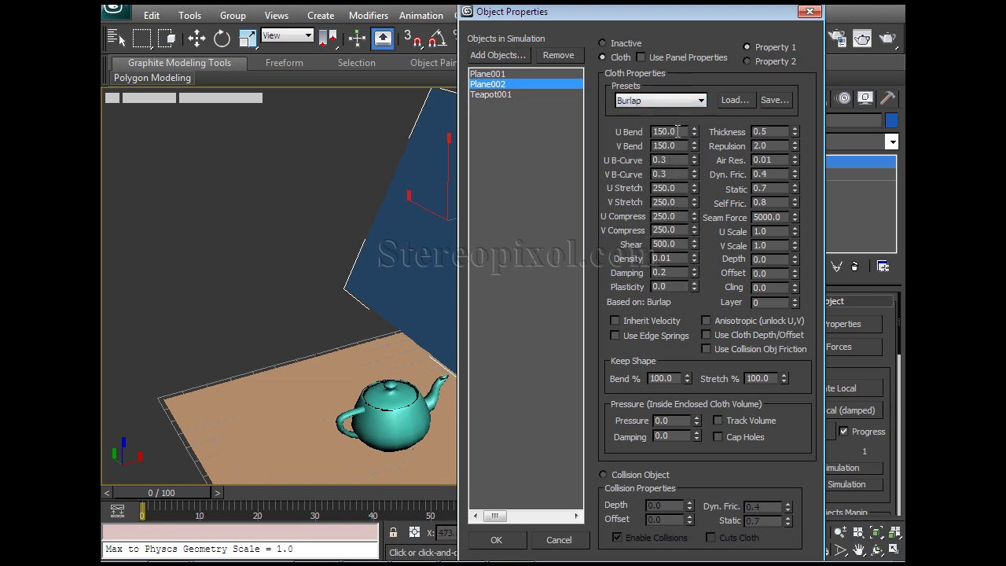
{"action": "left_click", "coordinate": [646, 99]}
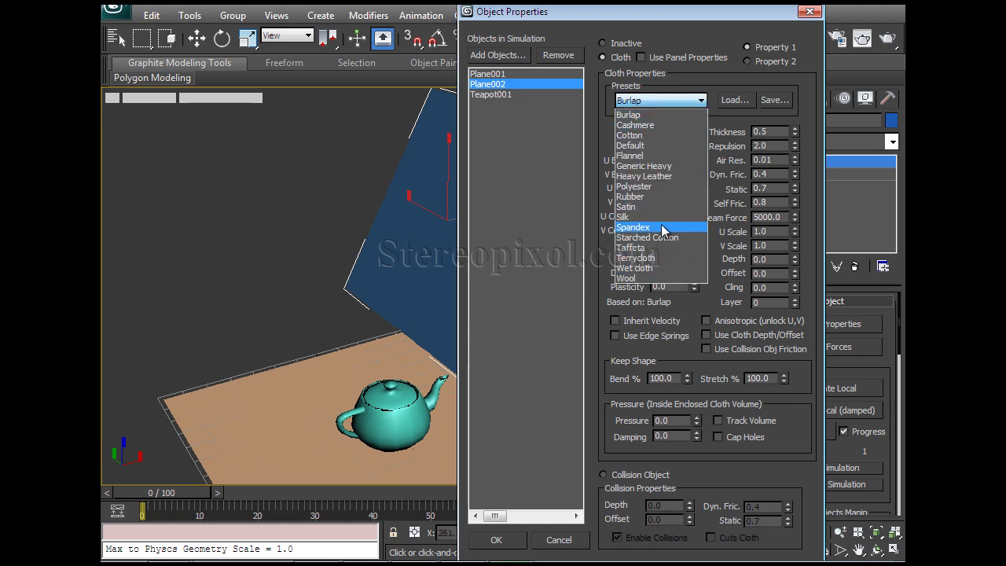
{"action": "left_click", "coordinate": [662, 220]}
{"action": "left_click", "coordinate": [653, 102]}
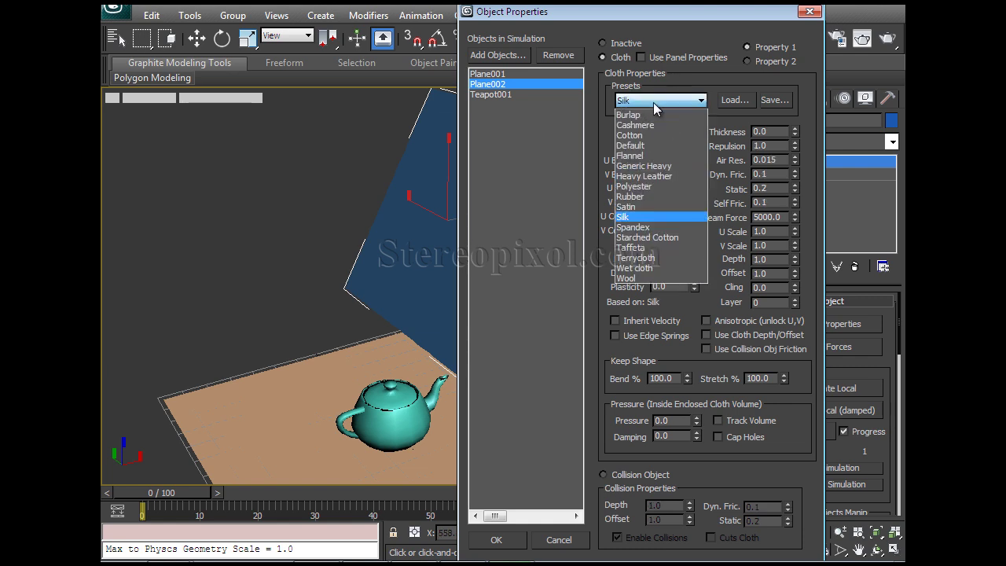
{"action": "left_click", "coordinate": [649, 135]}
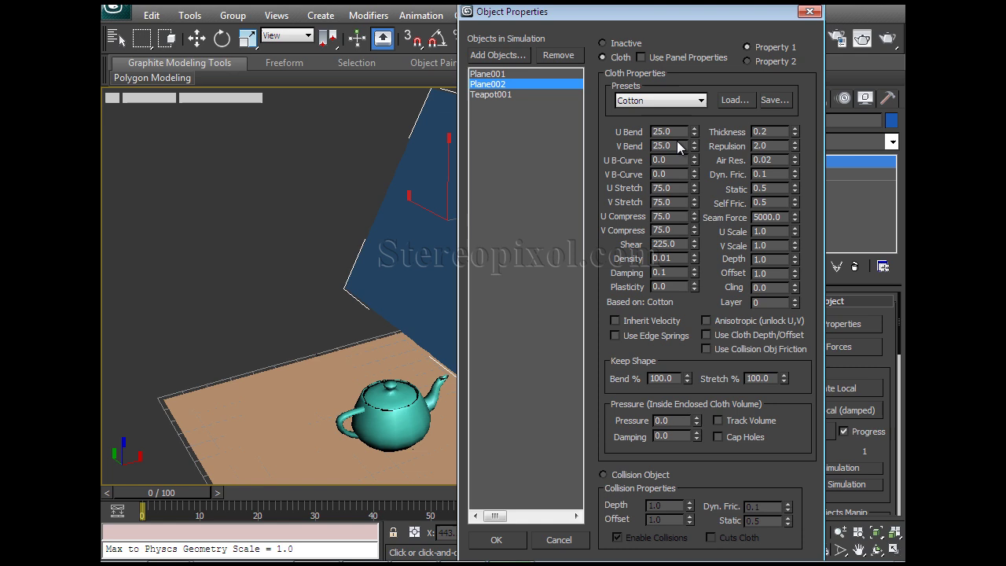
Step: Apply the Default preset to Plane002, set its U Bend and V Bend to 100, and accept the properties
{"action": "left_click", "coordinate": [665, 102]}
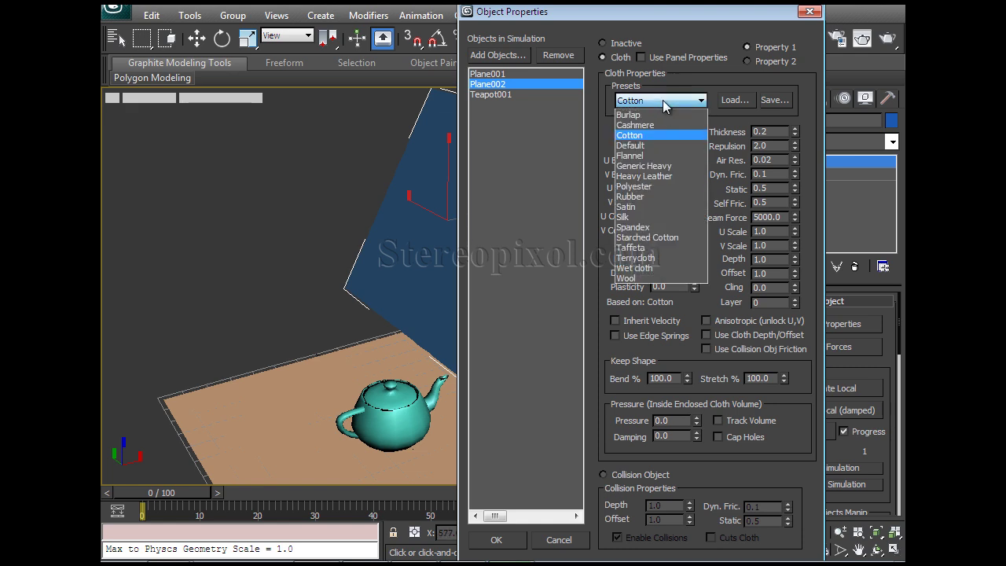
{"action": "left_click", "coordinate": [656, 146]}
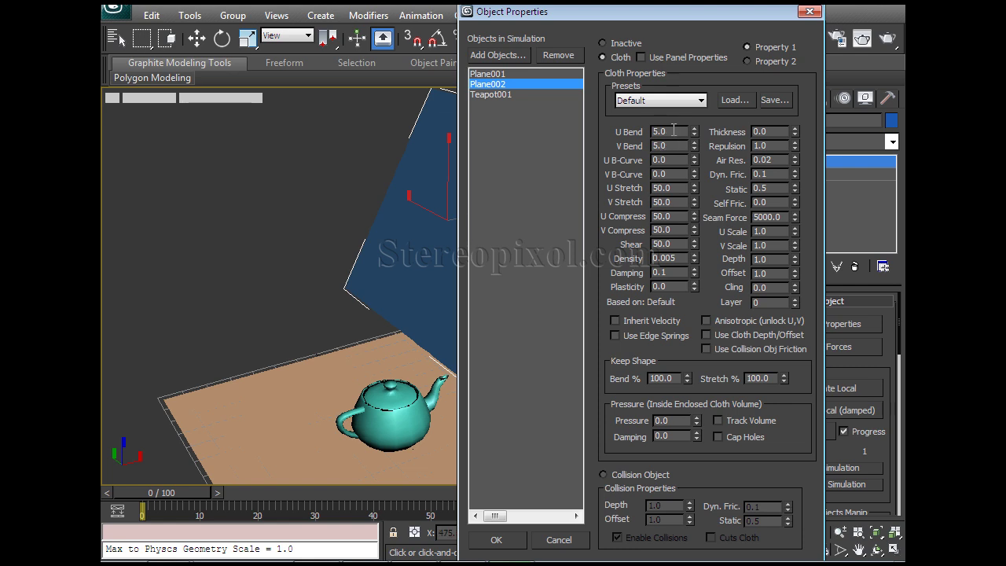
{"action": "left_click_drag", "start_coordinate": [673, 130], "coordinate": [621, 131]}
{"action": "type", "text": "100"}
{"action": "key", "text": "Tab"}
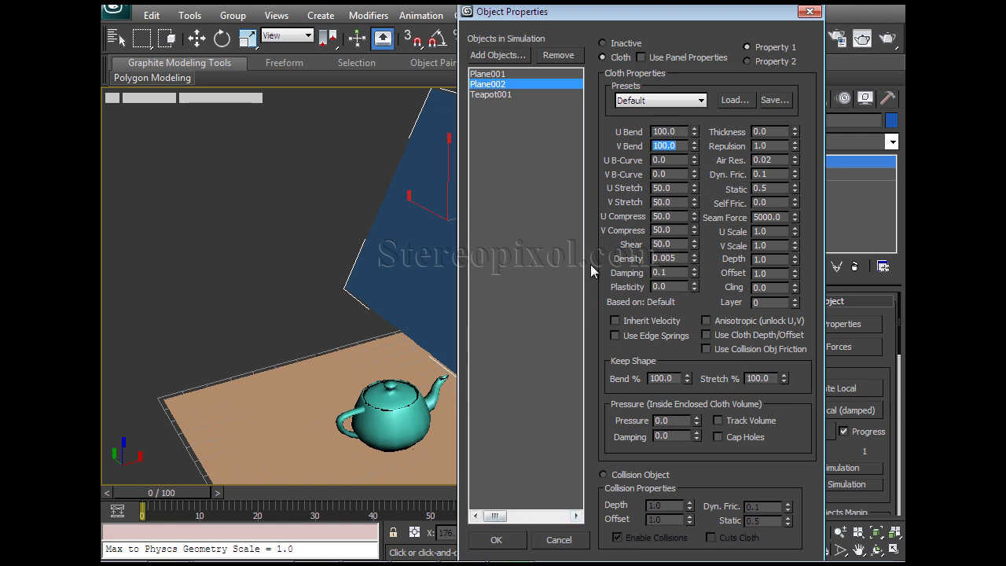
{"action": "left_click", "coordinate": [505, 540]}
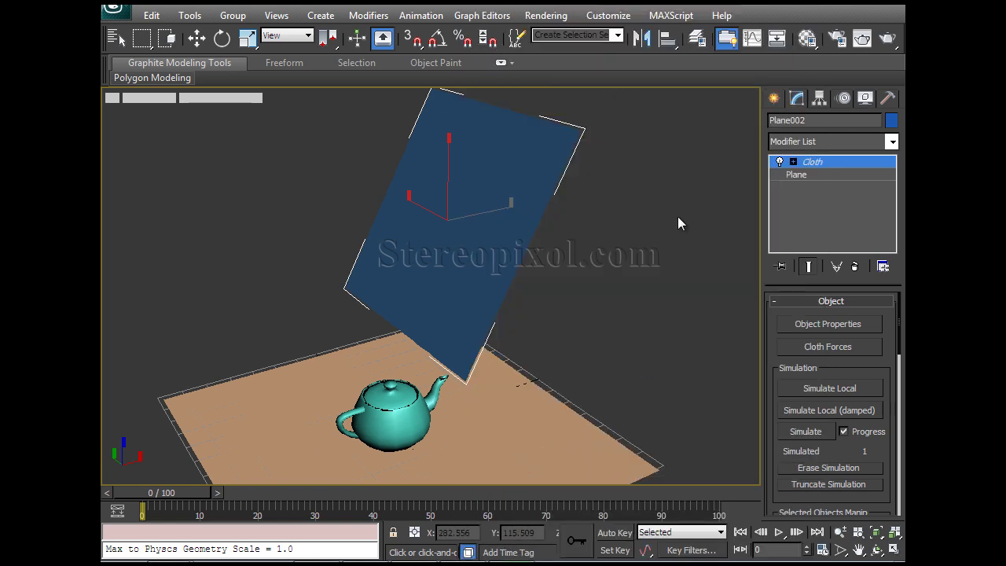
Step: Run the cloth simulation with the stiffer bend values and stop it at frame 38
{"action": "middle_click_drag", "start_coordinate": [651, 277], "coordinate": [649, 289]}
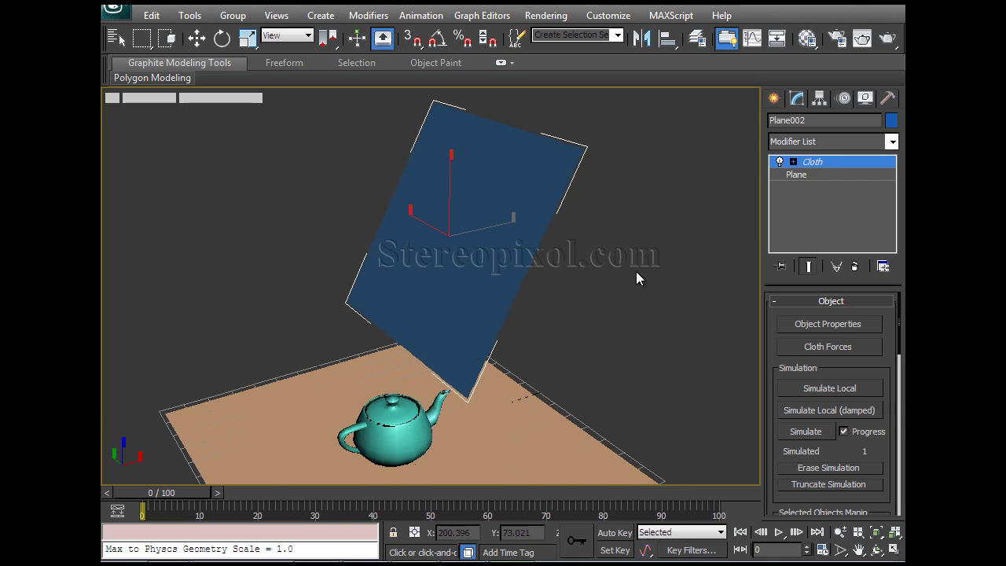
{"action": "left_click", "coordinate": [807, 432]}
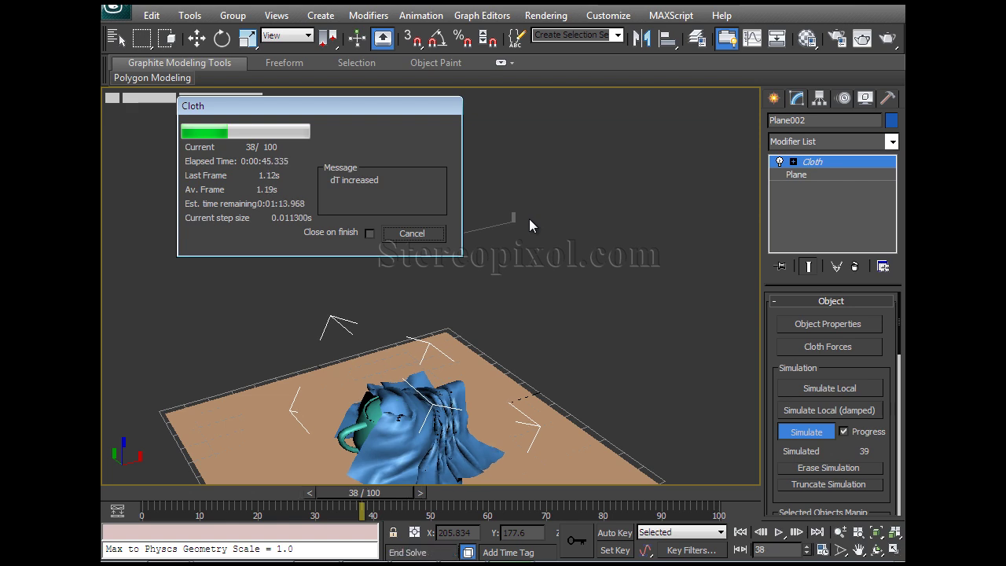
{"action": "key", "text": "Escape"}
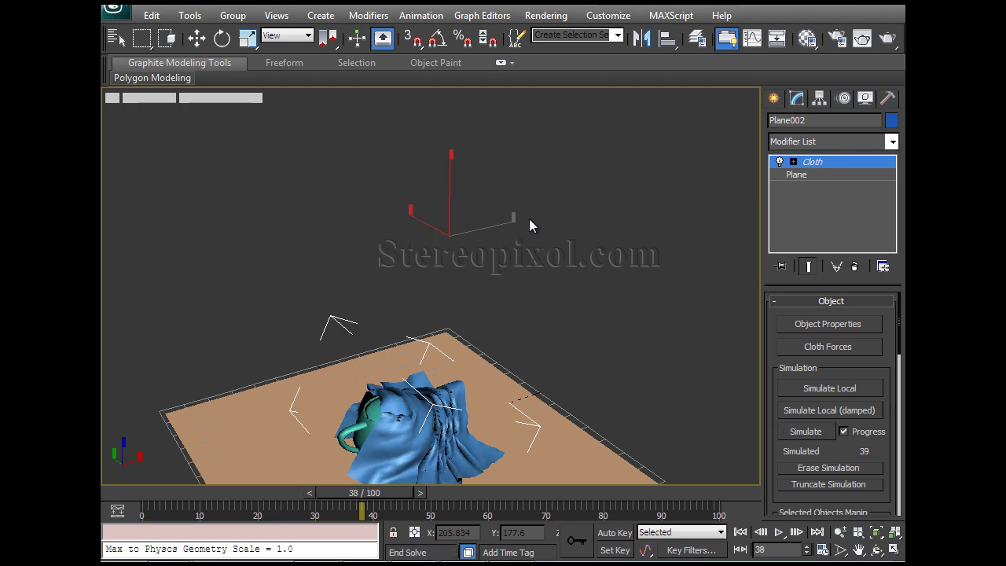
Step: Play the partial cloth simulation from the first frame and stop playback at frame 49
{"action": "left_click", "coordinate": [740, 532]}
{"action": "left_click", "coordinate": [779, 532]}
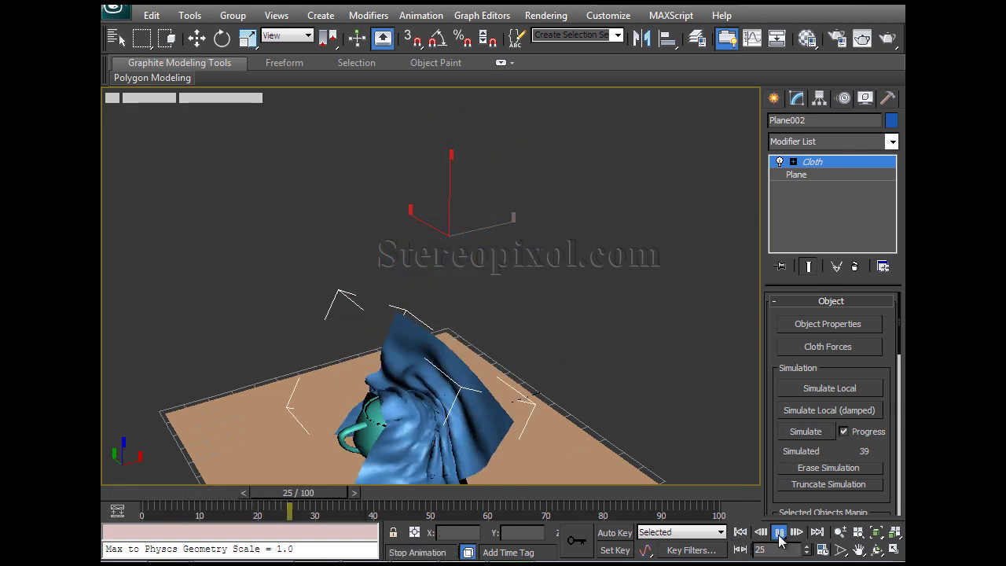
{"action": "left_click", "coordinate": [779, 532]}
Step: Render frame 49 with the draped teapot framed closely, examine the folds, and close the image
{"action": "middle_click_drag", "start_coordinate": [493, 335], "coordinate": [506, 277]}
{"action": "scroll", "coordinate": [505, 276], "scroll_direction": "up", "scroll_amount": 5}
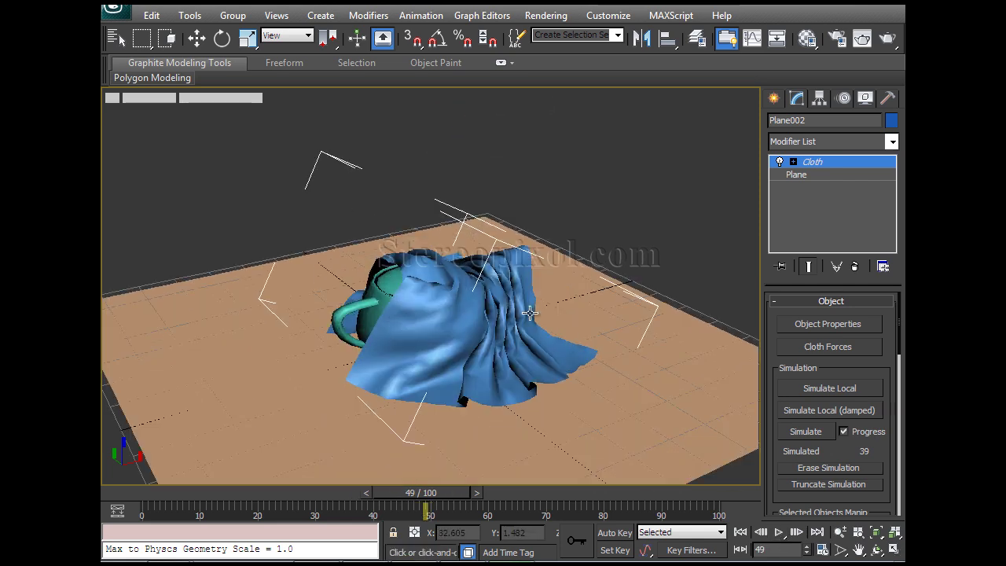
{"action": "left_click", "coordinate": [887, 38]}
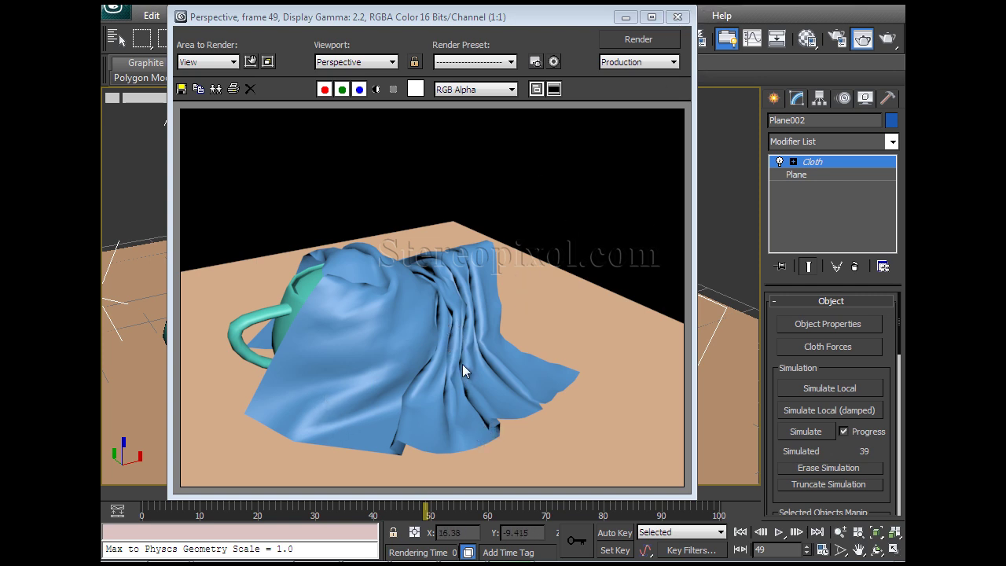
{"action": "left_click", "coordinate": [676, 17]}
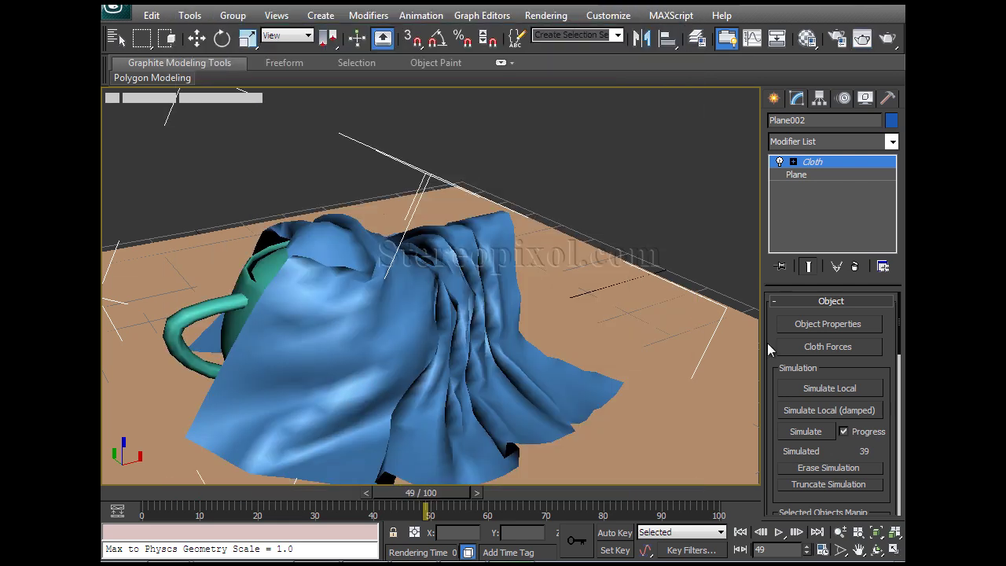
Step: Set Plane002's U Bend to 150 in the cloth object properties and accept the change
{"action": "left_click", "coordinate": [807, 326]}
{"action": "left_click", "coordinate": [365, 74]}
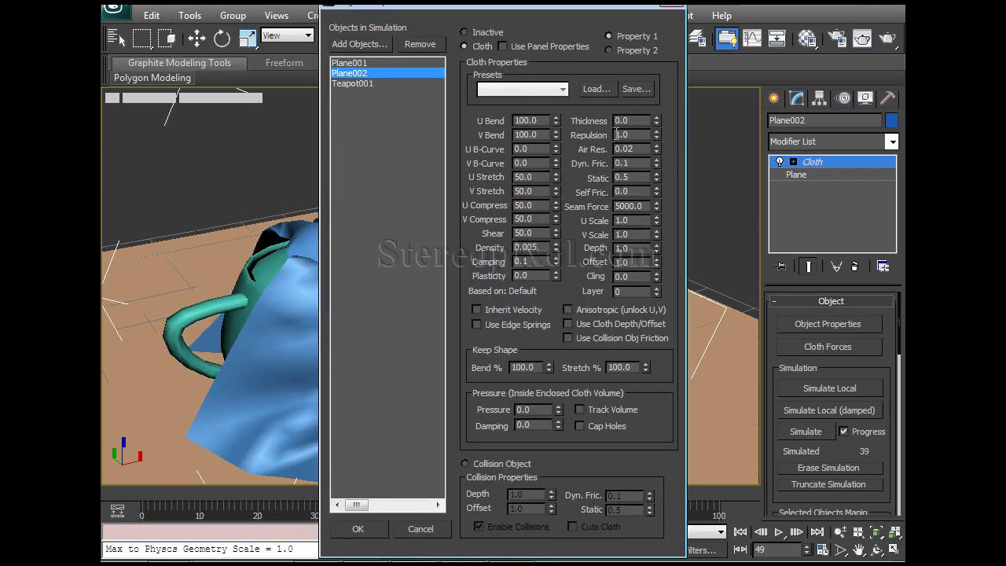
{"action": "double_click", "coordinate": [520, 119]}
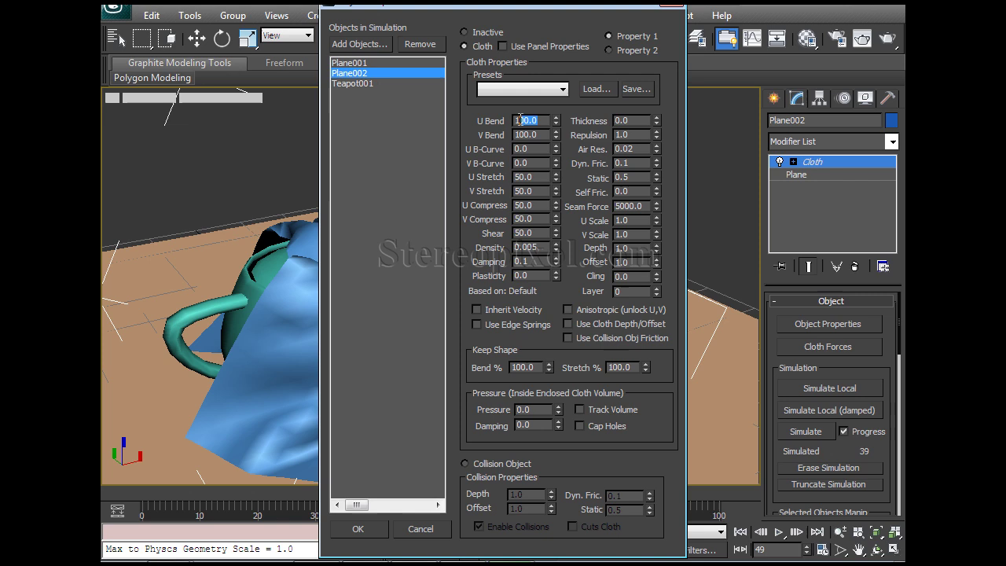
{"action": "type", "text": "150"}
{"action": "key", "text": "Tab"}
{"action": "left_click", "coordinate": [371, 531]}
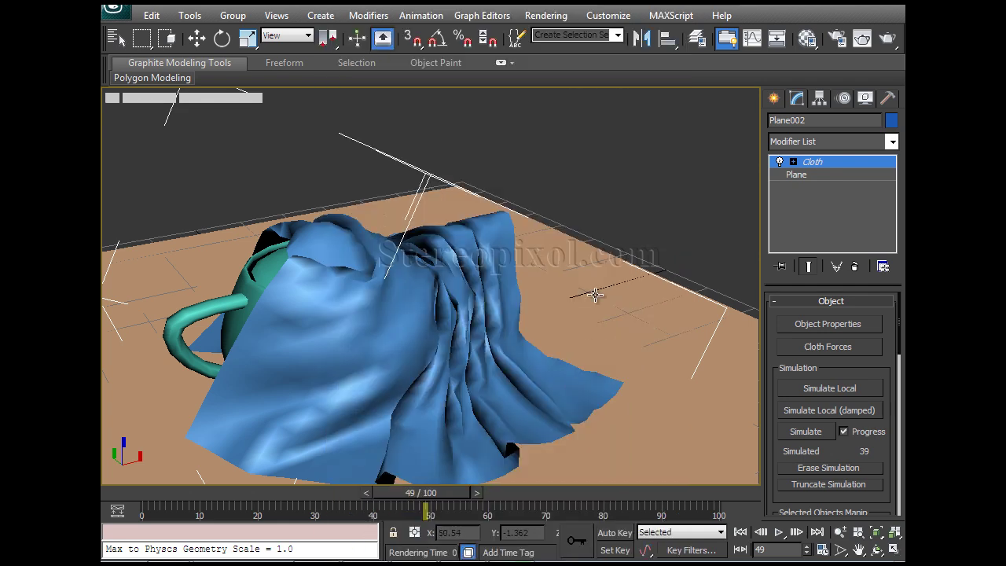
Step: Erase the old simulation from the first frame and simulate the cloth with the current bend, stopping it at frame 87
{"action": "left_click", "coordinate": [739, 532]}
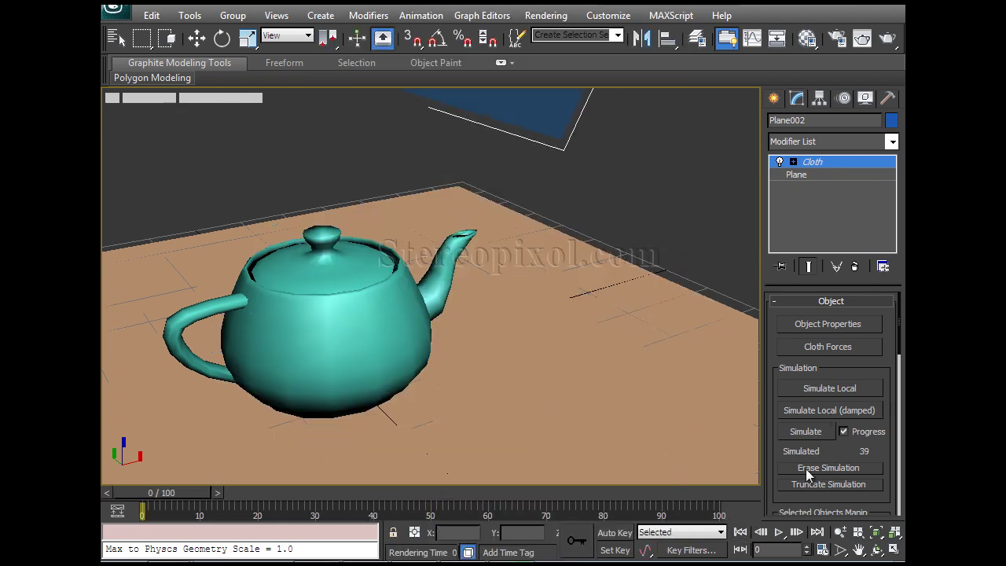
{"action": "left_click", "coordinate": [807, 470]}
{"action": "scroll", "coordinate": [632, 344], "scroll_direction": "down", "scroll_amount": 5}
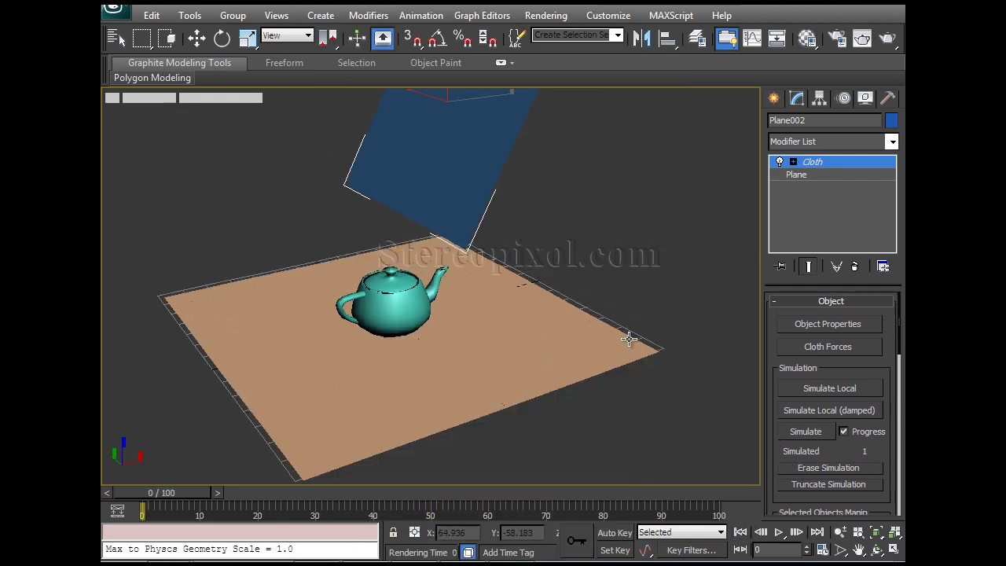
{"action": "scroll", "coordinate": [628, 338], "scroll_direction": "up", "scroll_amount": 1}
{"action": "left_click", "coordinate": [796, 433]}
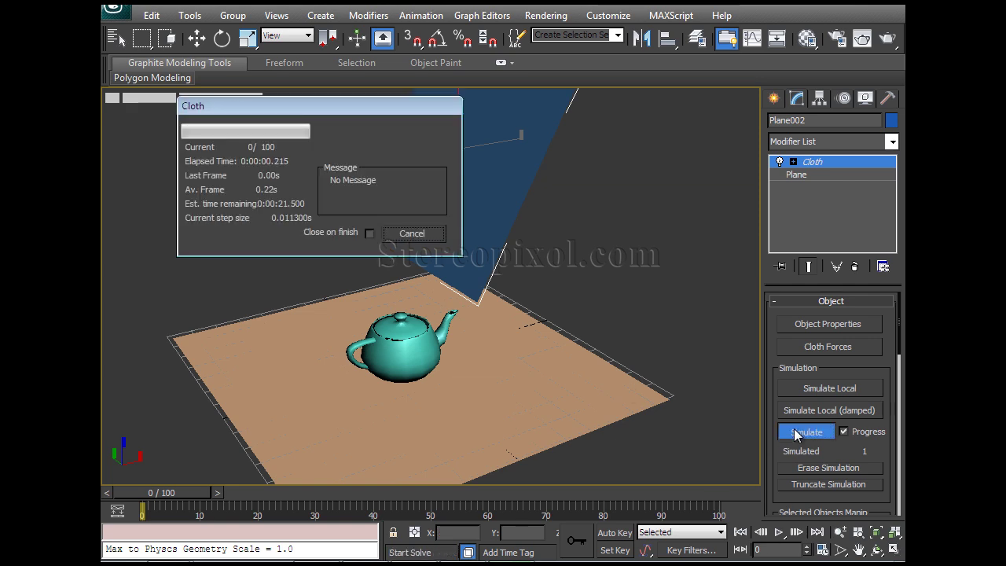
{"action": "left_click_drag", "start_coordinate": [374, 107], "coordinate": [319, 83]}
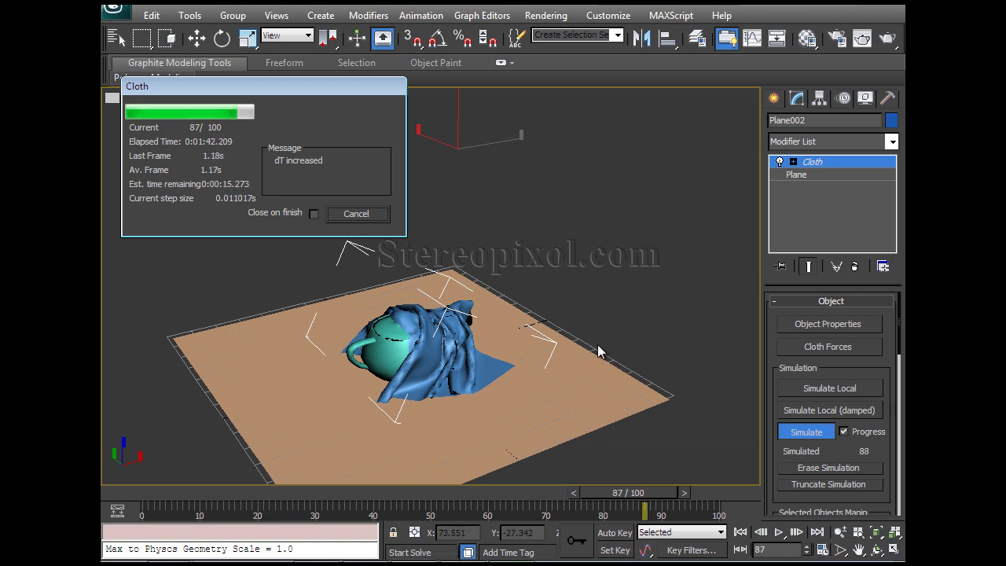
{"action": "key", "text": "Escape"}
Step: Play the simulation from the first frame, stop playback at frame 48, and examine the cloth folds up close
{"action": "left_click", "coordinate": [739, 532]}
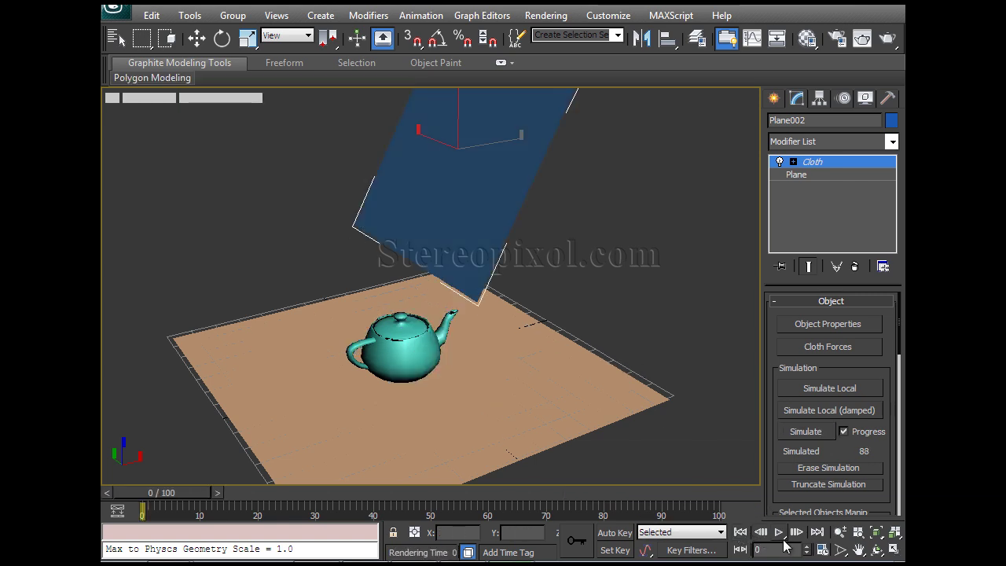
{"action": "left_click", "coordinate": [779, 532]}
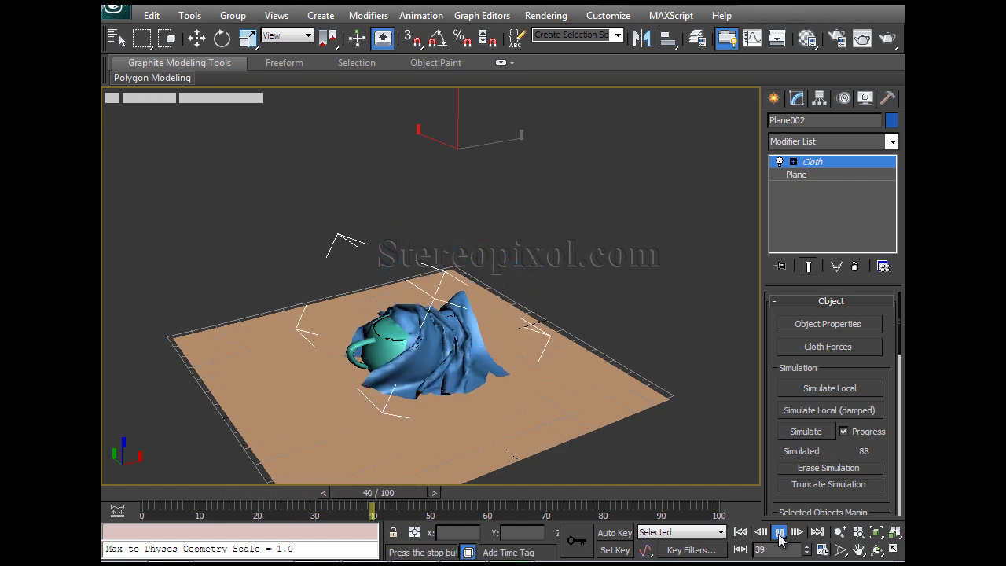
{"action": "left_click", "coordinate": [778, 532]}
{"action": "scroll", "coordinate": [535, 330], "scroll_direction": "up", "scroll_amount": 10}
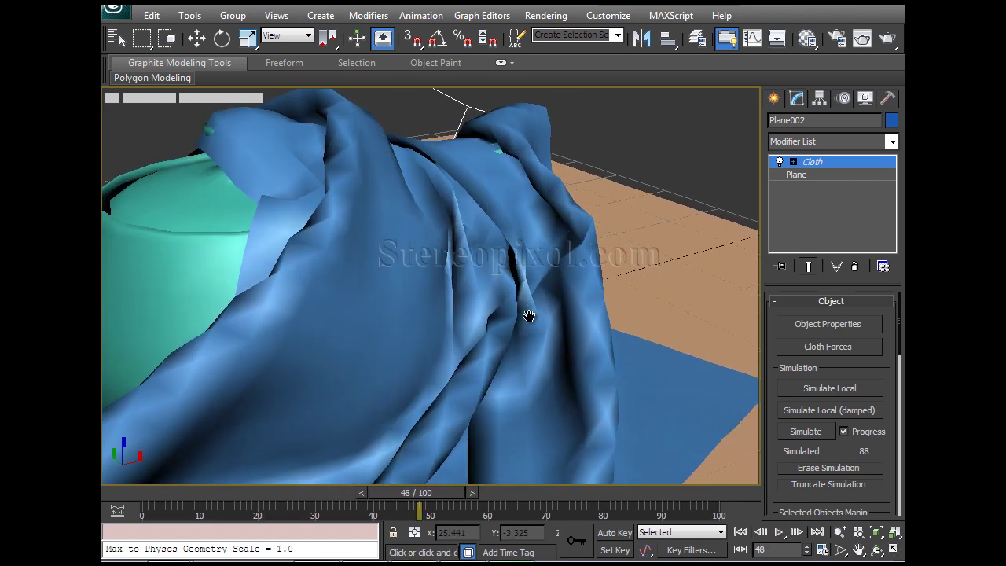
{"action": "scroll", "coordinate": [529, 316], "scroll_direction": "down", "scroll_amount": 2}
{"action": "scroll", "coordinate": [511, 335], "scroll_direction": "down", "scroll_amount": 8}
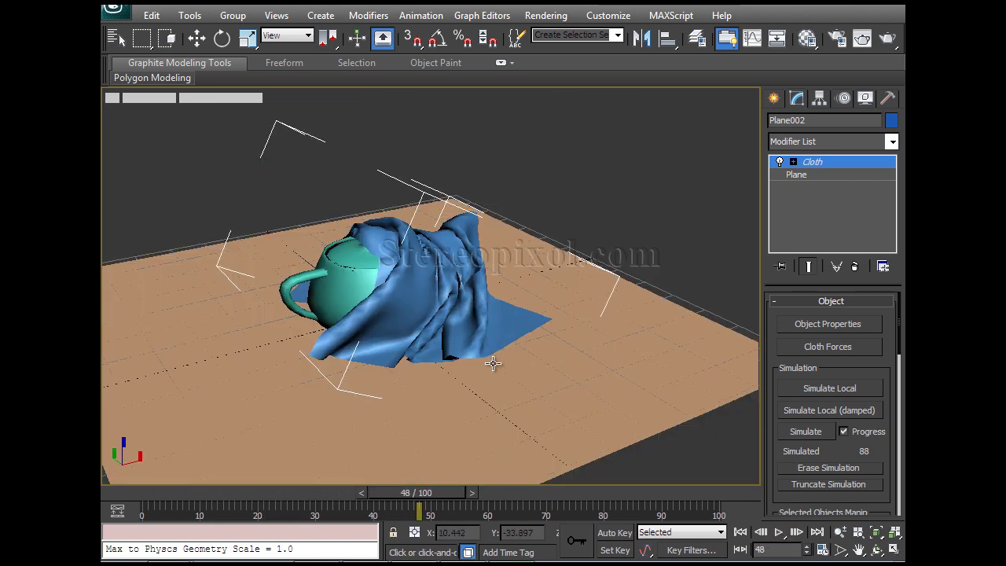
Step: Render frame 48 from slightly above with the teapot handle side and spread cloth in view, then close the image
{"action": "middle_click_drag", "start_coordinate": [492, 362], "coordinate": [497, 377], "text": "alt"}
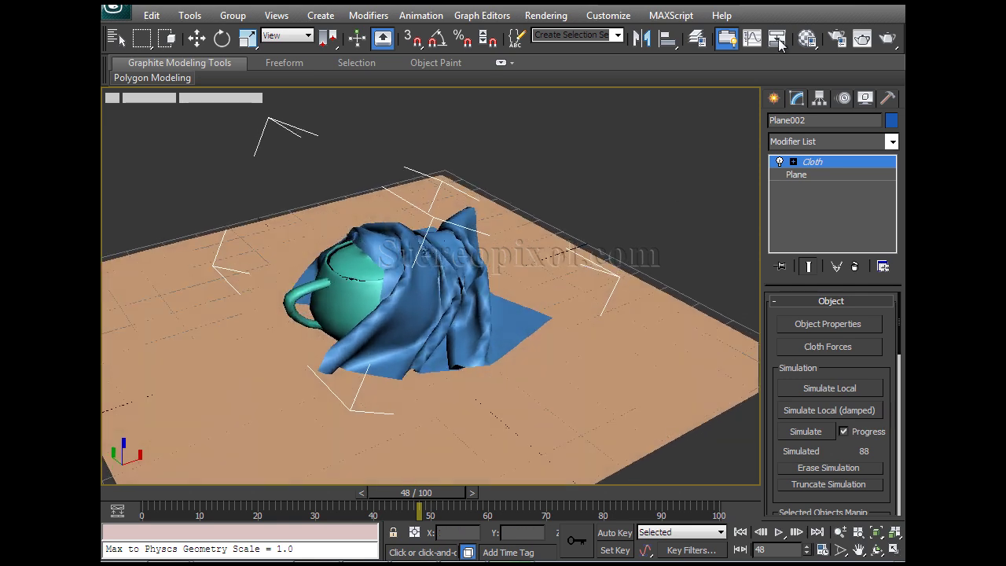
{"action": "left_click", "coordinate": [887, 38]}
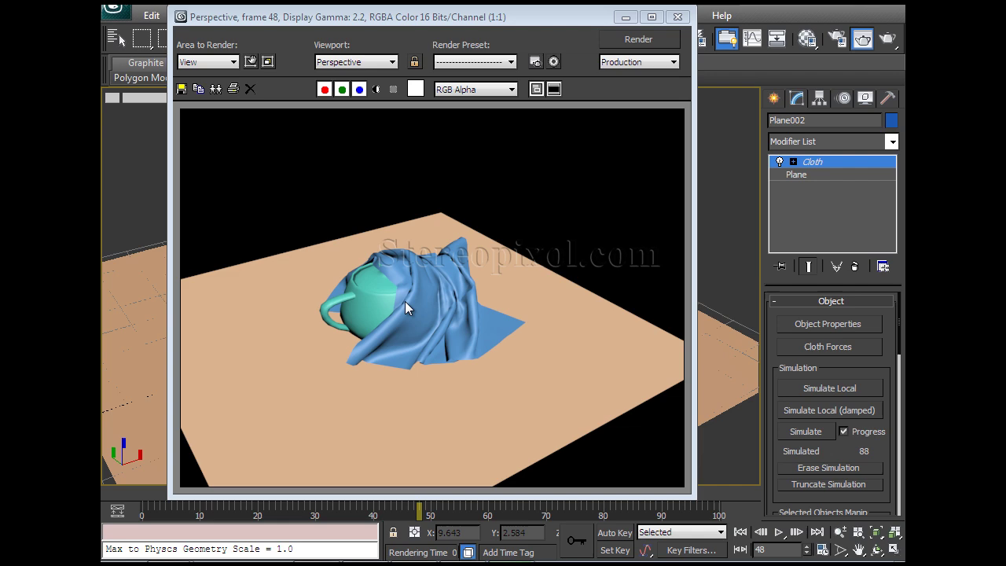
{"action": "left_click", "coordinate": [676, 16]}
Step: Render frame 48 from the opposite side of the teapot, close the image, and render once more from a slightly rotated angle
{"action": "middle_click_drag", "start_coordinate": [365, 329], "coordinate": [586, 350], "text": "alt"}
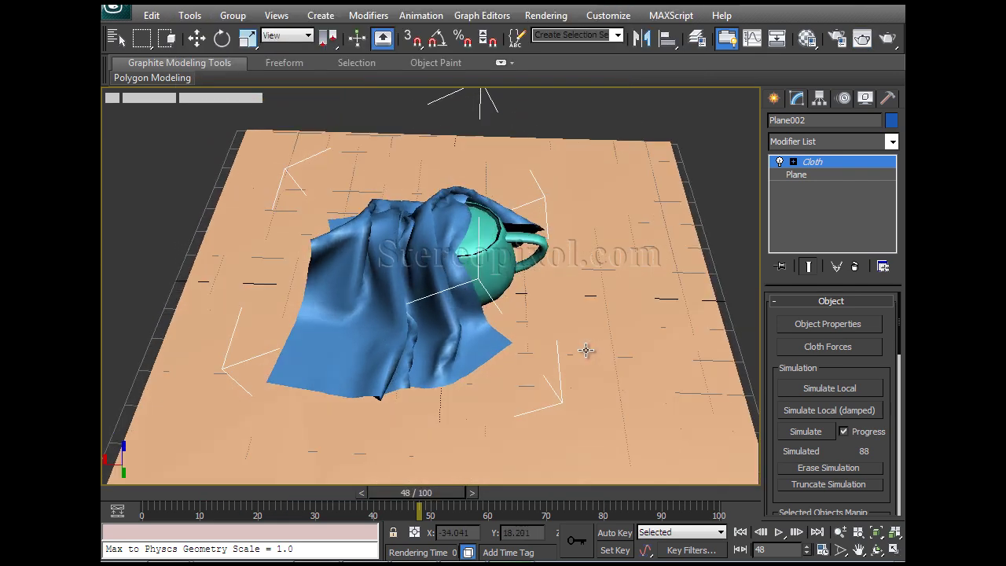
{"action": "left_click", "coordinate": [886, 38]}
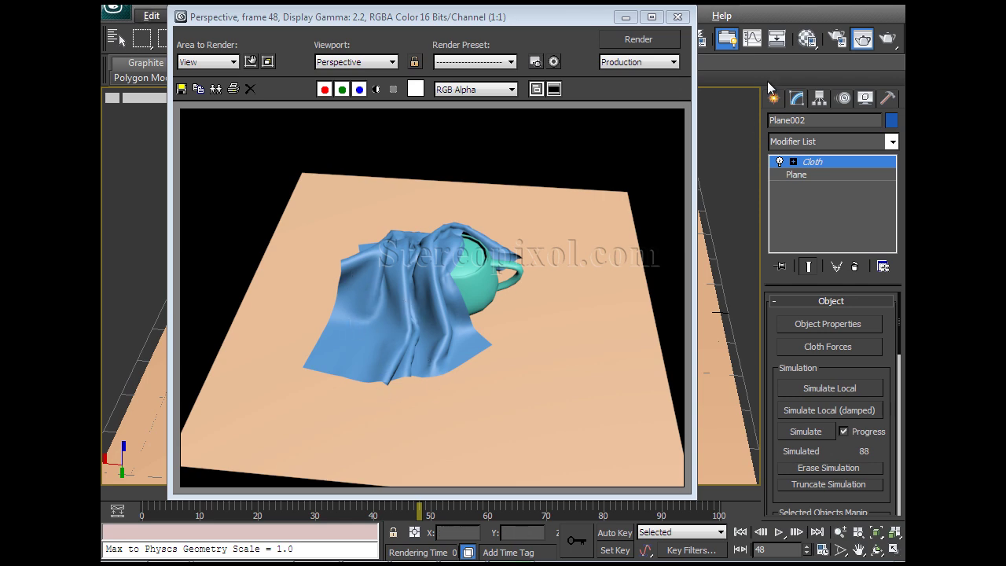
{"action": "left_click", "coordinate": [677, 17]}
{"action": "middle_click_drag", "start_coordinate": [372, 320], "coordinate": [459, 339], "text": "alt"}
{"action": "key", "text": "shift+q"}
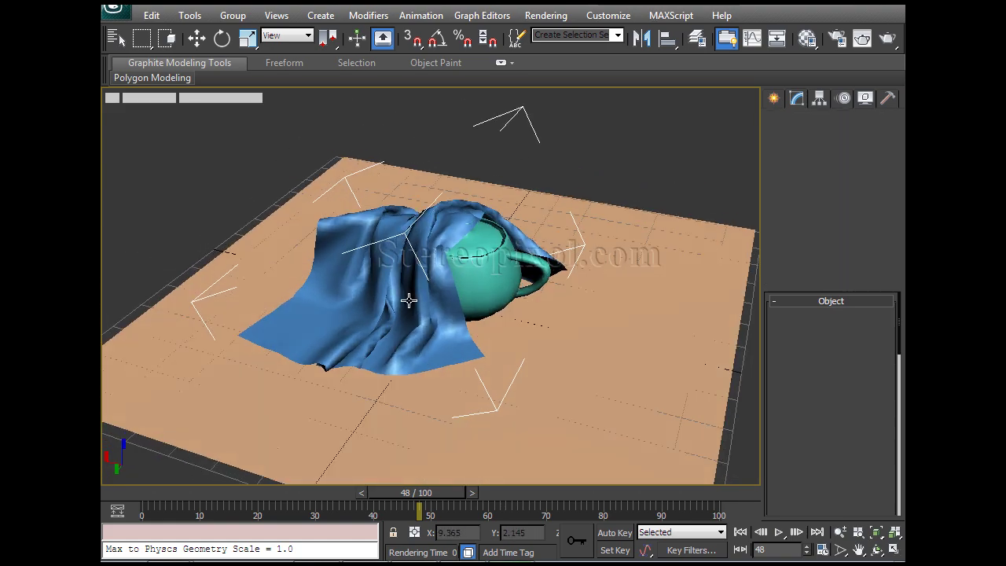
{"action": "middle_click_drag", "start_coordinate": [409, 299], "coordinate": [663, 483], "text": "alt"}
Step: Return to the first frame and set Plane002's U Bend to 200 in the cloth object properties, accepting the change
{"action": "left_click", "coordinate": [737, 532]}
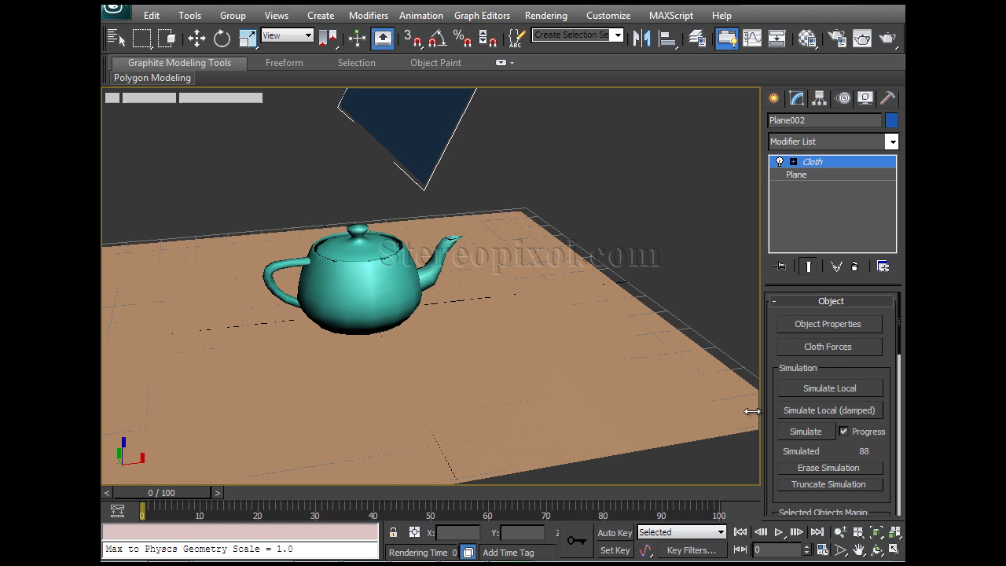
{"action": "middle_click_drag", "start_coordinate": [518, 305], "coordinate": [542, 374], "text": "alt"}
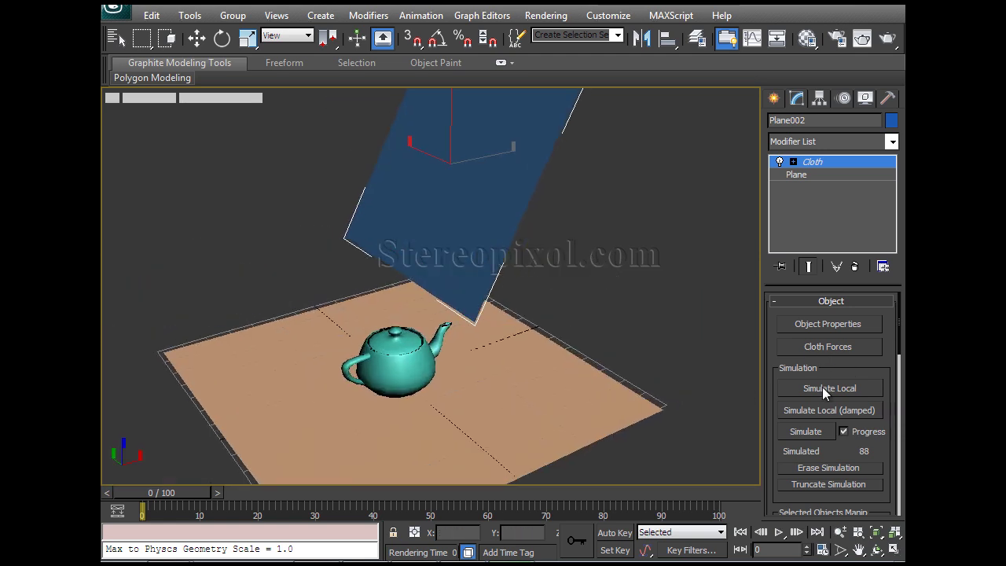
{"action": "left_click", "coordinate": [819, 320]}
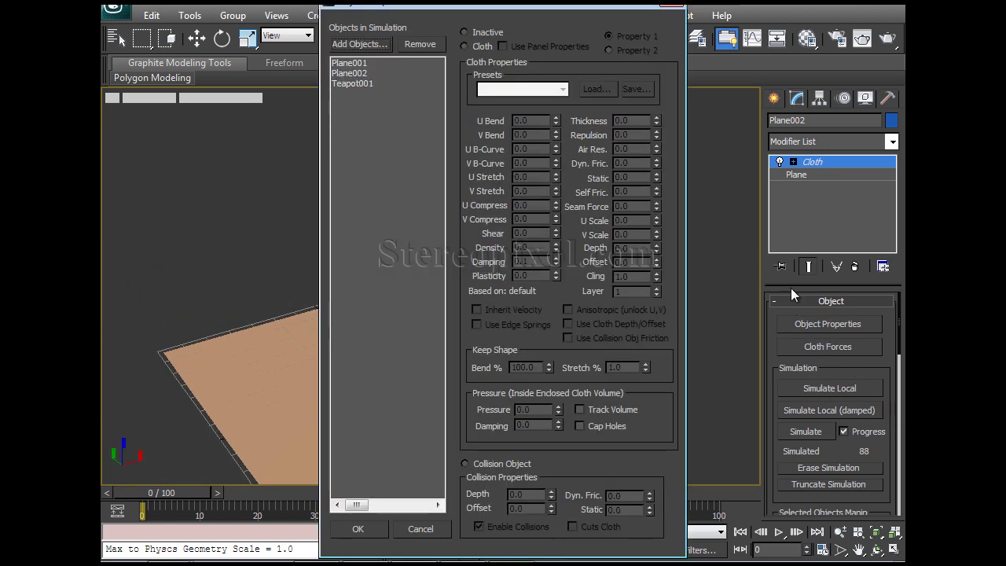
{"action": "left_click", "coordinate": [381, 73]}
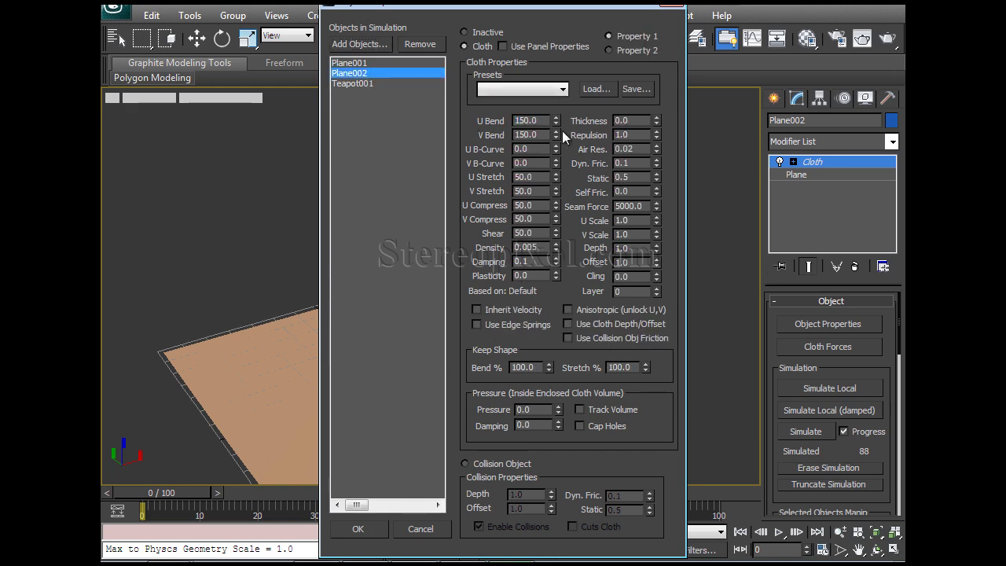
{"action": "left_click_drag", "start_coordinate": [542, 120], "coordinate": [509, 118]}
{"action": "type", "text": "200"}
{"action": "key", "text": "Tab"}
{"action": "left_click", "coordinate": [358, 529]}
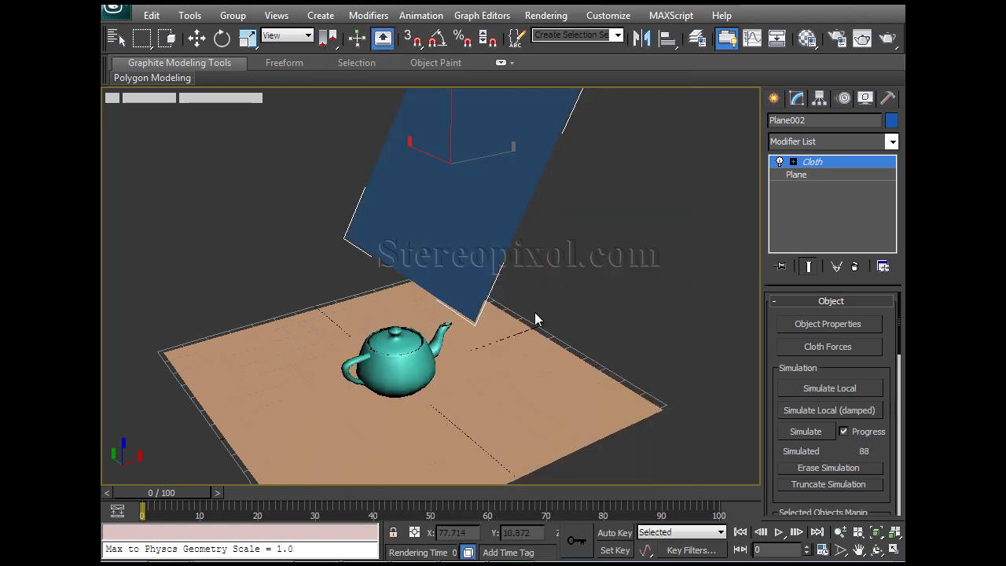
Step: Erase the previous simulation and run the cloth simulation with the 200 bend value, stopping it at frame 53
{"action": "left_click", "coordinate": [809, 468]}
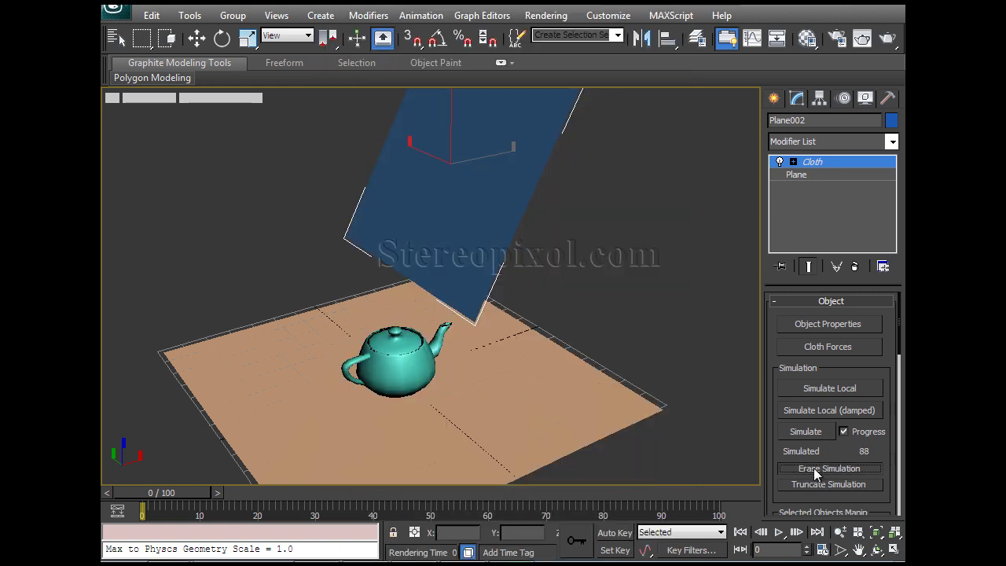
{"action": "left_click", "coordinate": [739, 533]}
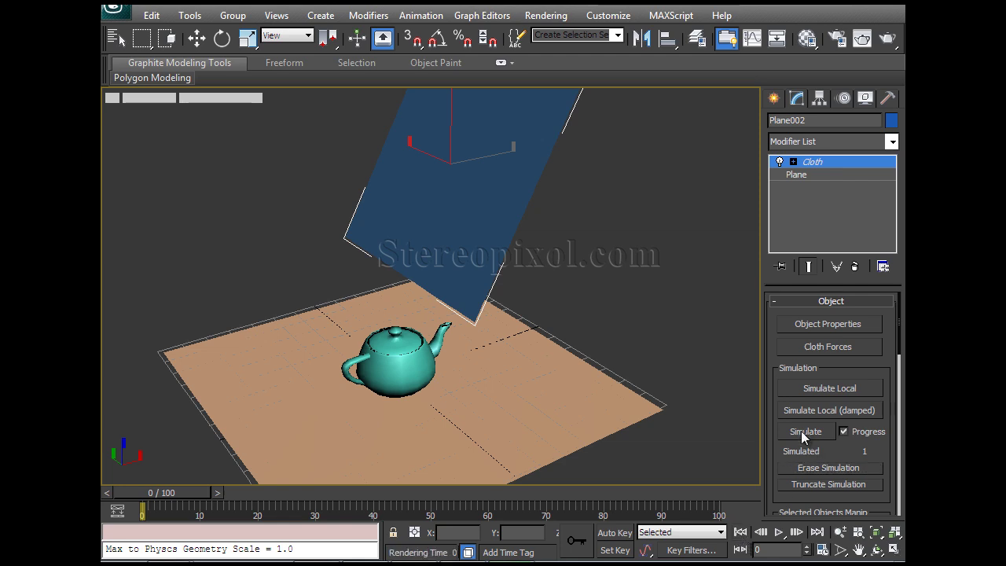
{"action": "left_click", "coordinate": [805, 432]}
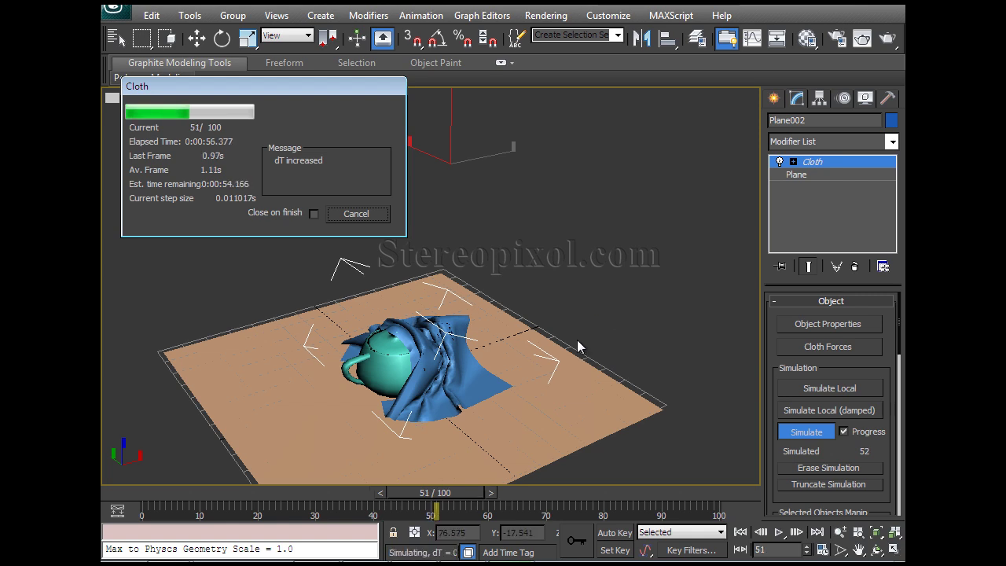
{"action": "left_click", "coordinate": [388, 220]}
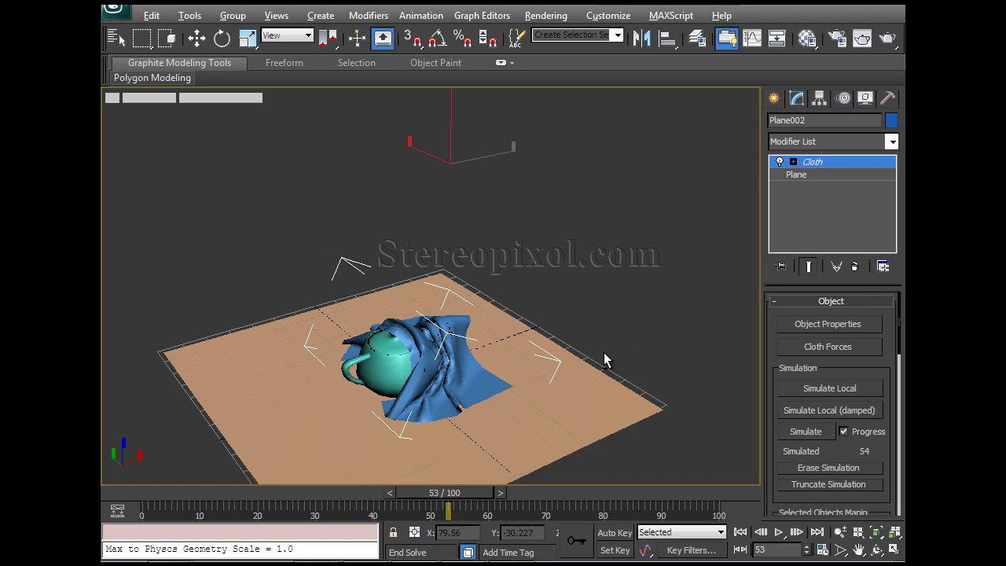
Step: Set the draped cloth at frame 53 as the initial state of Plane002
{"action": "middle_click_drag", "start_coordinate": [603, 360], "coordinate": [490, 363], "text": "alt"}
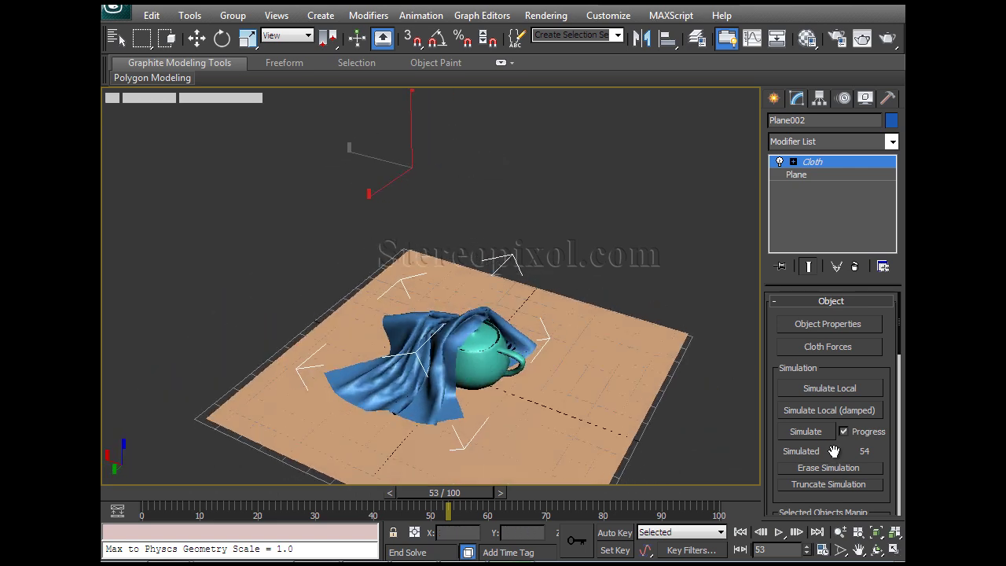
{"action": "left_click_drag", "start_coordinate": [773, 454], "coordinate": [790, 306]}
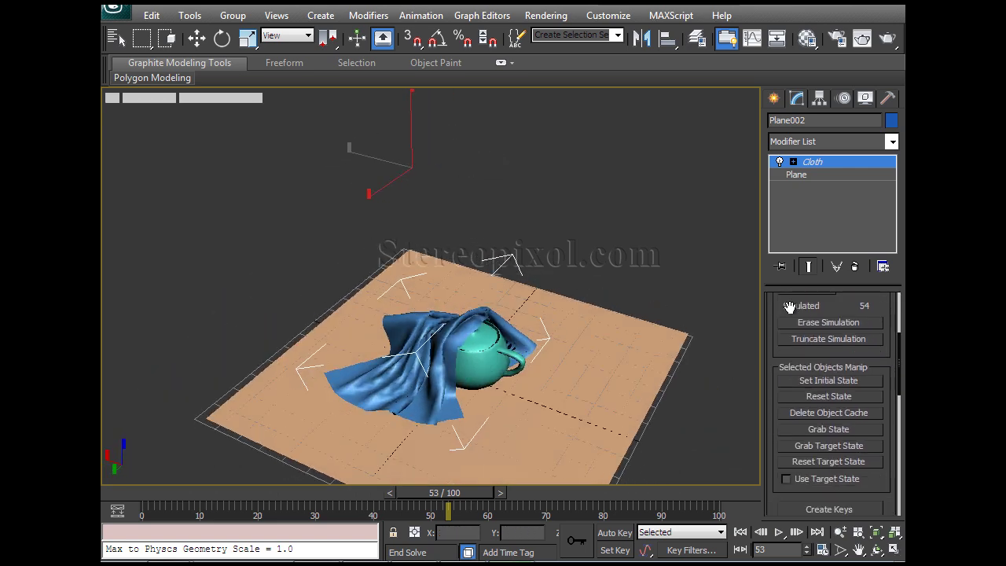
{"action": "left_click", "coordinate": [811, 381]}
Step: Render frame 53 with the draped teapot framed closely, examine the folds, and return to the viewport
{"action": "middle_click_drag", "start_coordinate": [461, 361], "coordinate": [539, 397], "text": "alt"}
{"action": "scroll", "coordinate": [482, 375], "scroll_direction": "up", "scroll_amount": 3}
{"action": "scroll", "coordinate": [539, 398], "scroll_direction": "up", "scroll_amount": 5}
{"action": "scroll", "coordinate": [543, 386], "scroll_direction": "down", "scroll_amount": 4}
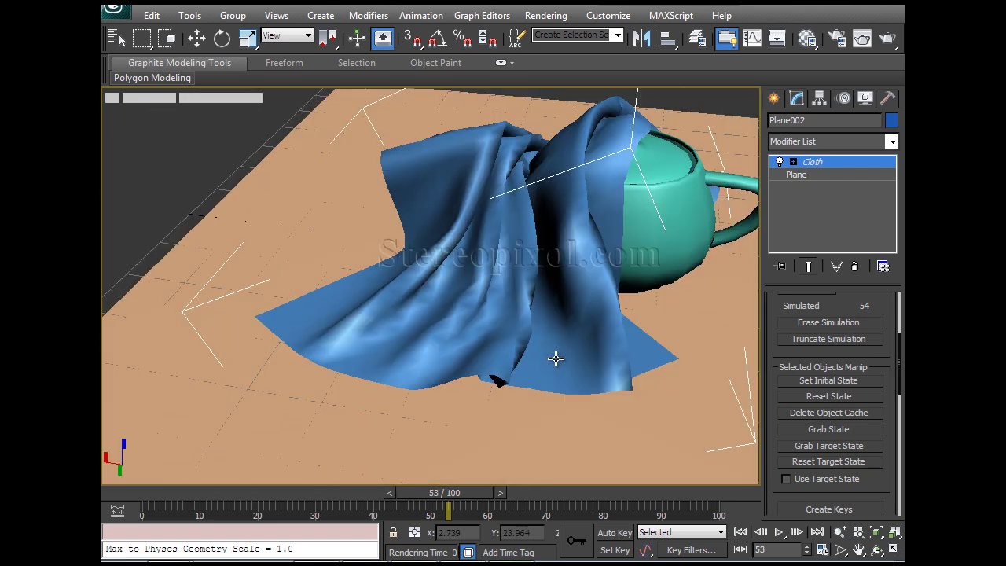
{"action": "middle_click_drag", "start_coordinate": [555, 355], "coordinate": [557, 386], "text": "alt"}
{"action": "key", "text": "shift+q"}
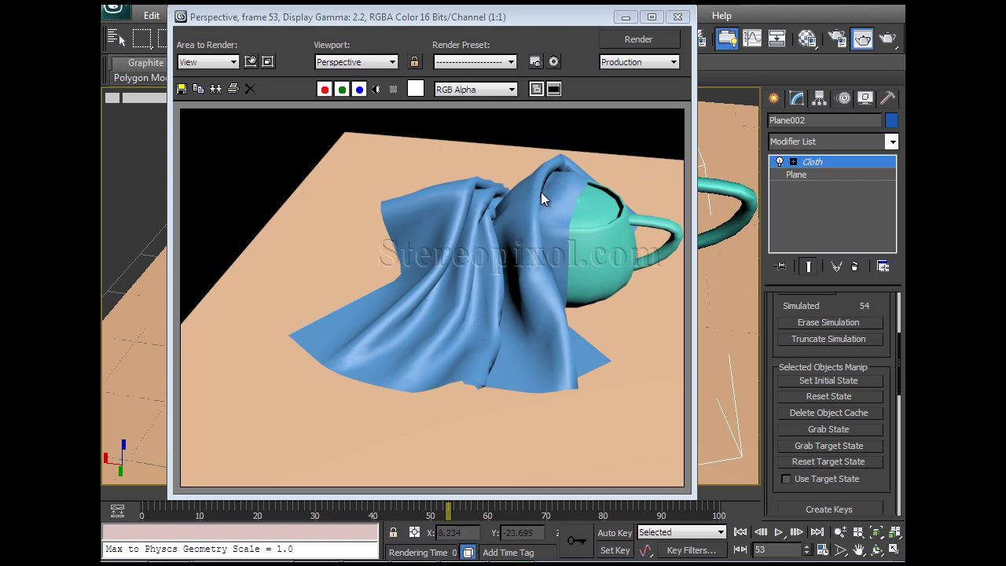
{"action": "left_click_drag", "start_coordinate": [577, 17], "coordinate": [481, 30]}
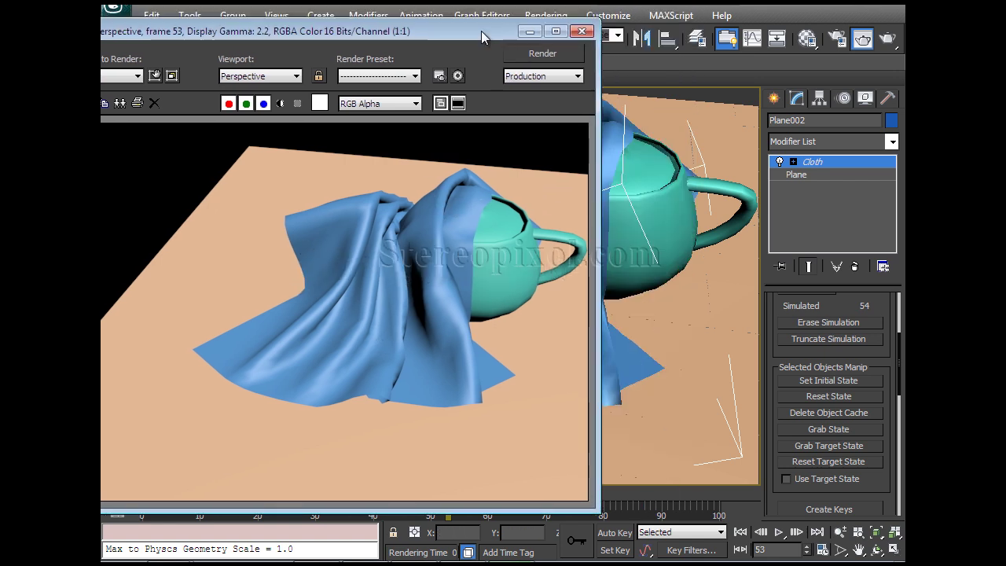
{"action": "left_click", "coordinate": [777, 291]}
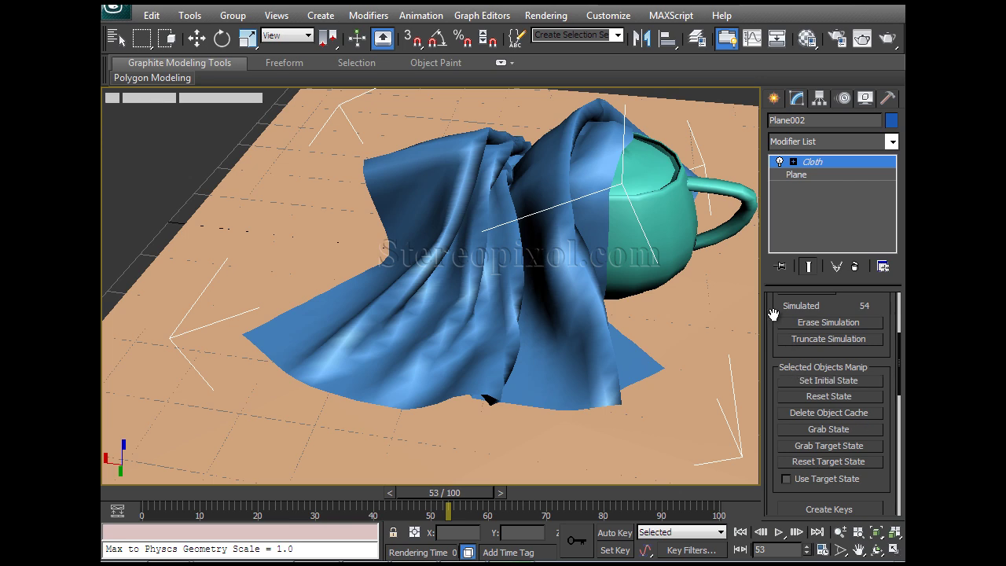
{"action": "scroll", "coordinate": [773, 314], "scroll_direction": "up", "scroll_amount": 4}
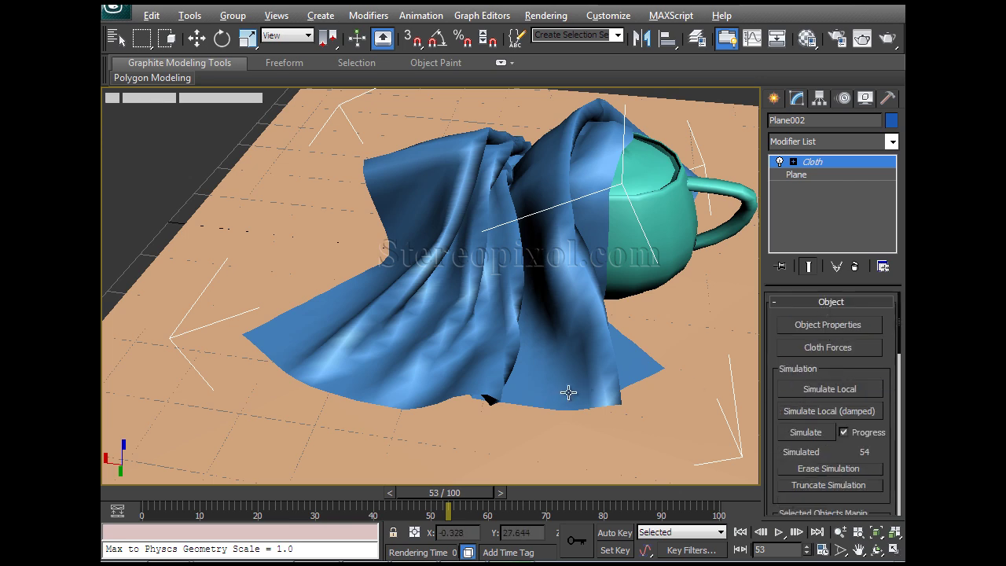
{"action": "middle_click_drag", "start_coordinate": [568, 392], "coordinate": [629, 385], "text": "alt"}
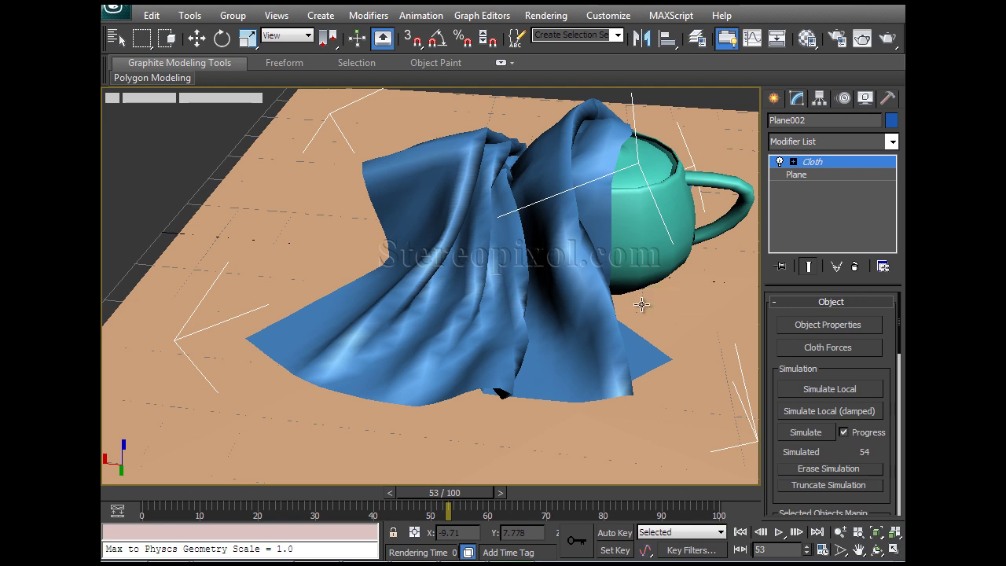
{"action": "scroll", "coordinate": [643, 304], "scroll_direction": "down", "scroll_amount": 5}
{"action": "middle_click_drag", "start_coordinate": [641, 304], "coordinate": [640, 344], "text": "alt"}
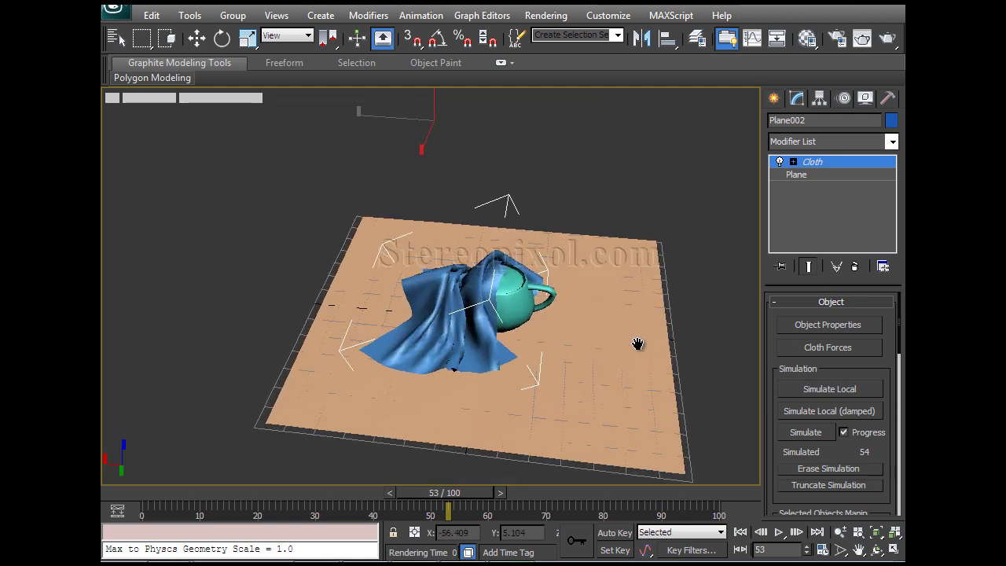